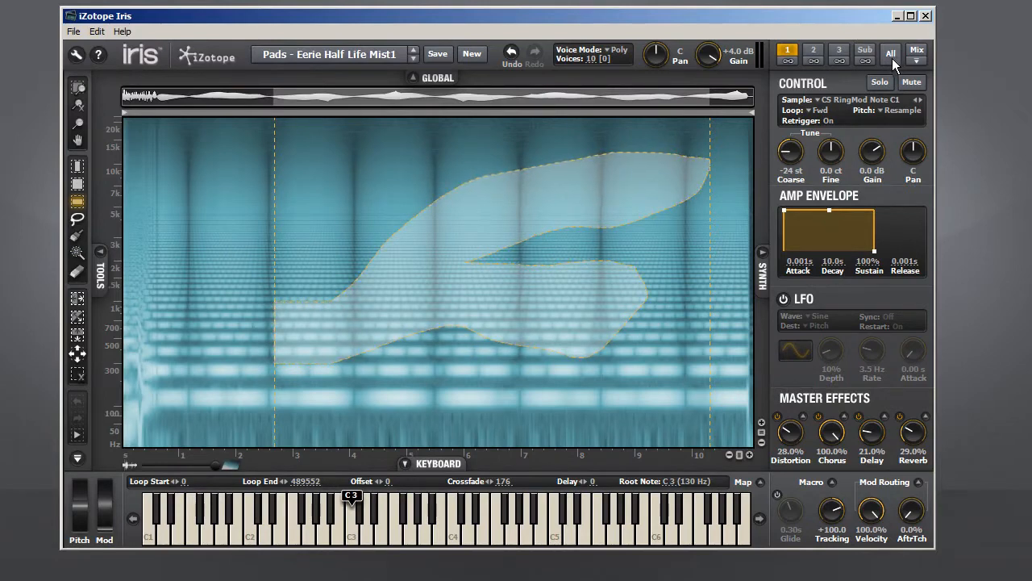
Step: View all the sample slots together and return to the sample 1 spectrogram
left_click(891, 53)
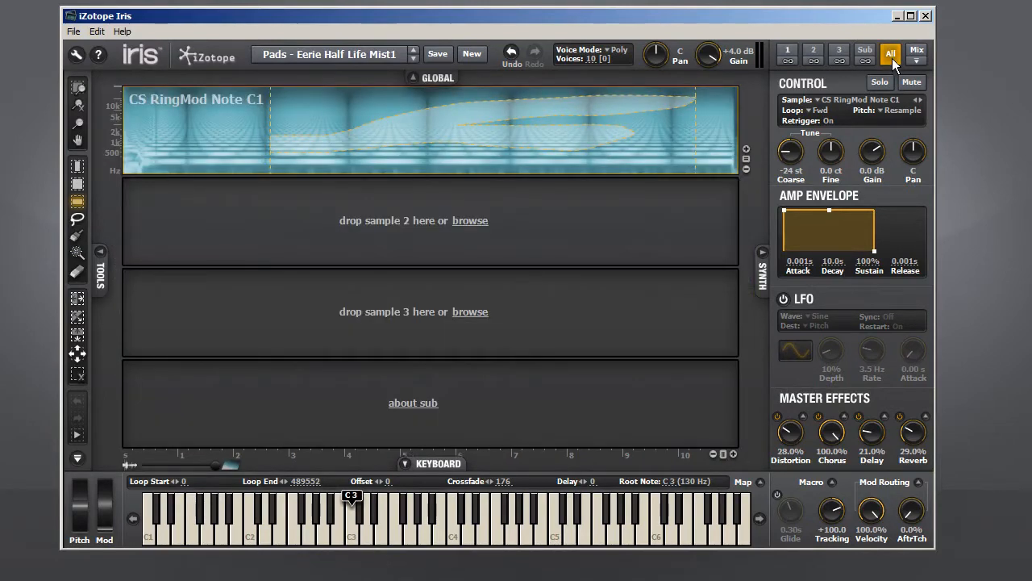
left_click(788, 52)
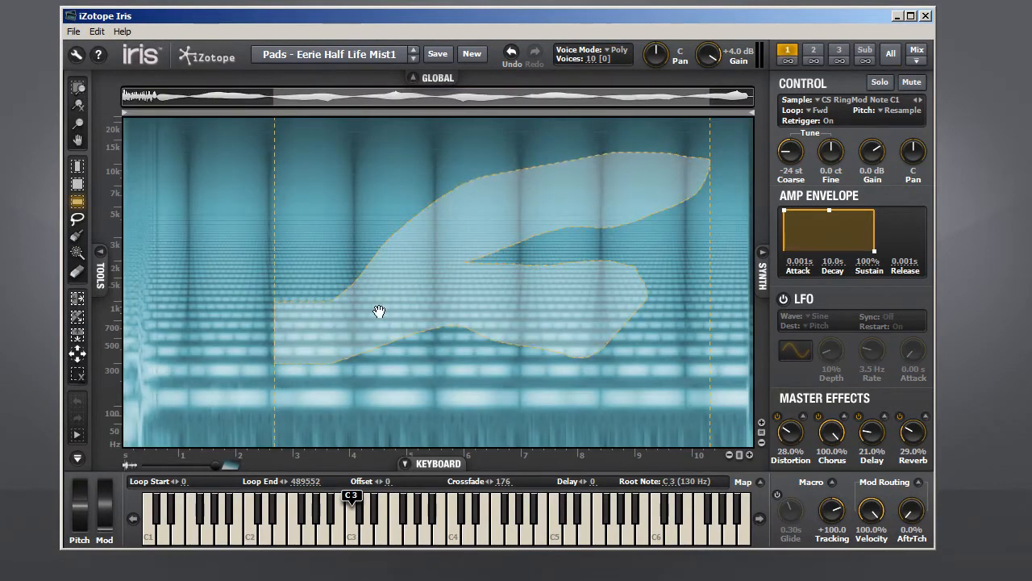
Step: Detach the tools into a floating horizontal window and place it over the upper part of the spectrogram
left_click_drag(153, 395, 92, 452)
left_click(78, 458)
left_click_drag(390, 130, 378, 132)
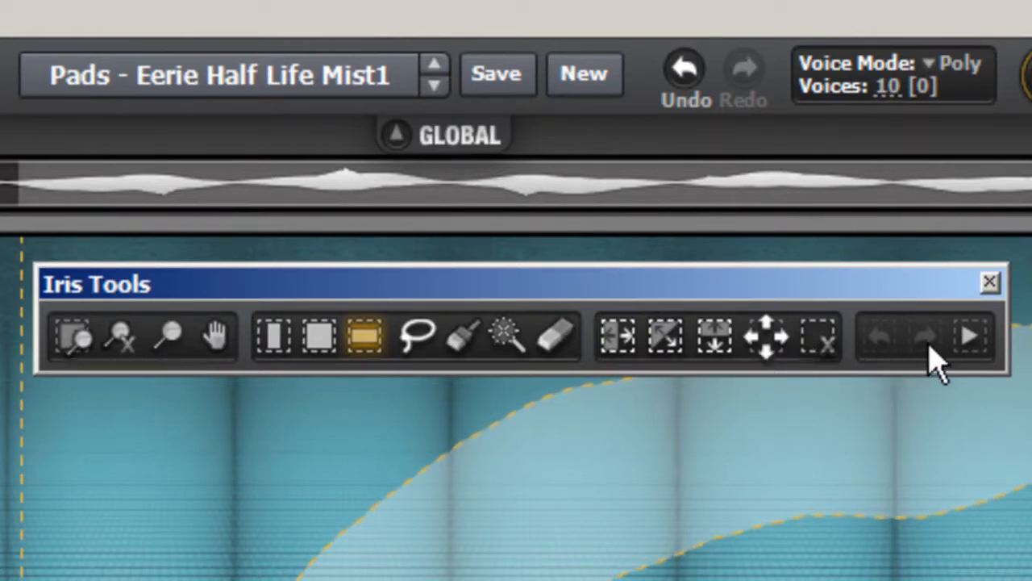
Step: Zoom the spectrogram to the extents of the existing selection
left_click(967, 338)
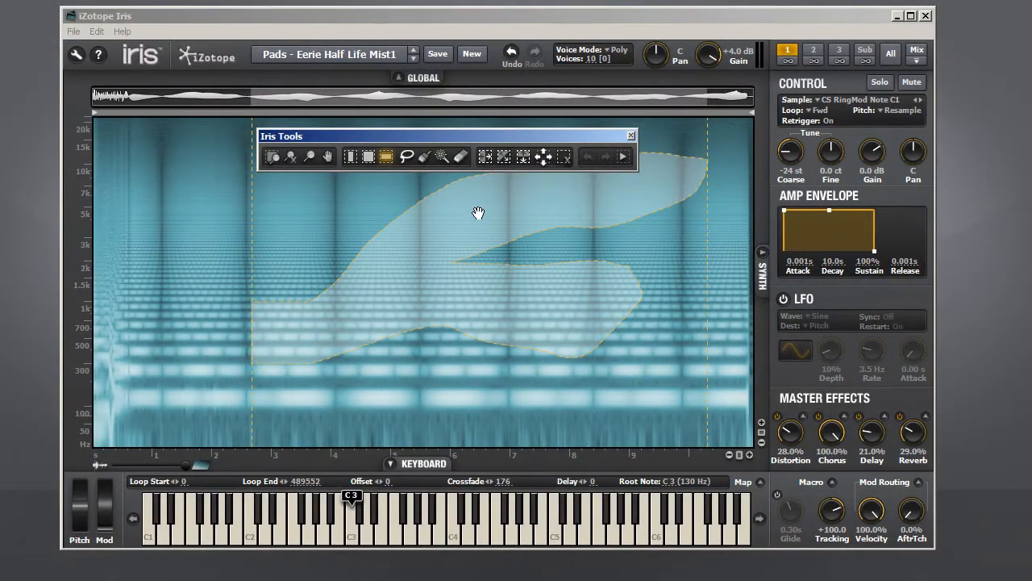
left_click(271, 158)
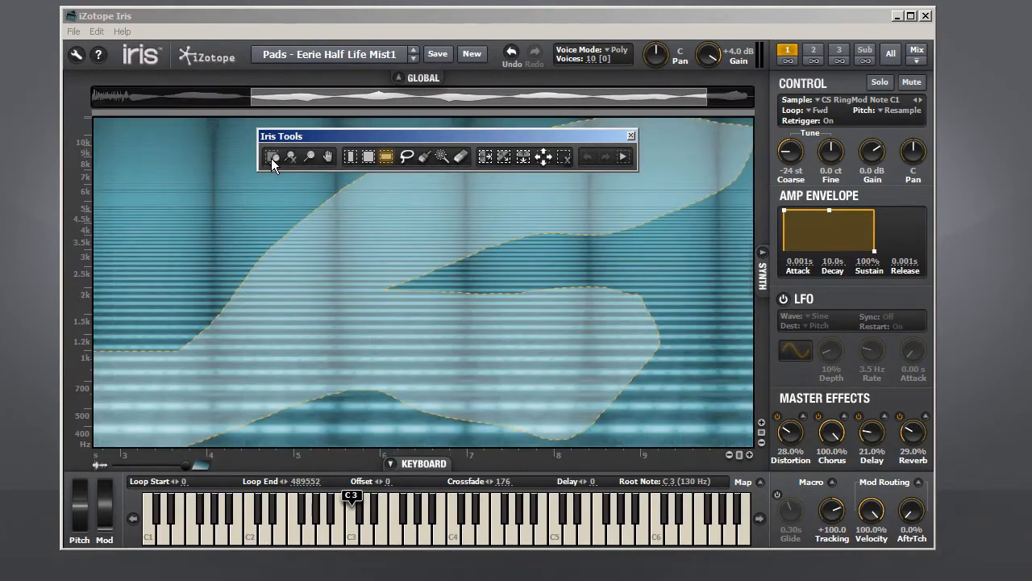
Step: Replace the existing selection with a tiny lasso selection near 6.1 seconds, about 4.4 to 4.9 kHz, and zoom to it
left_click(565, 156)
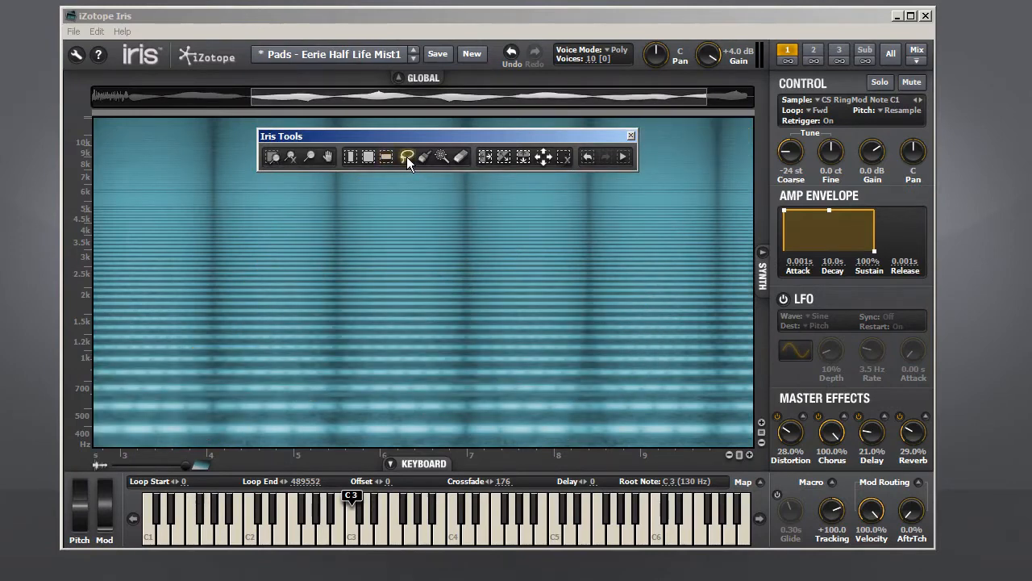
left_click(387, 205)
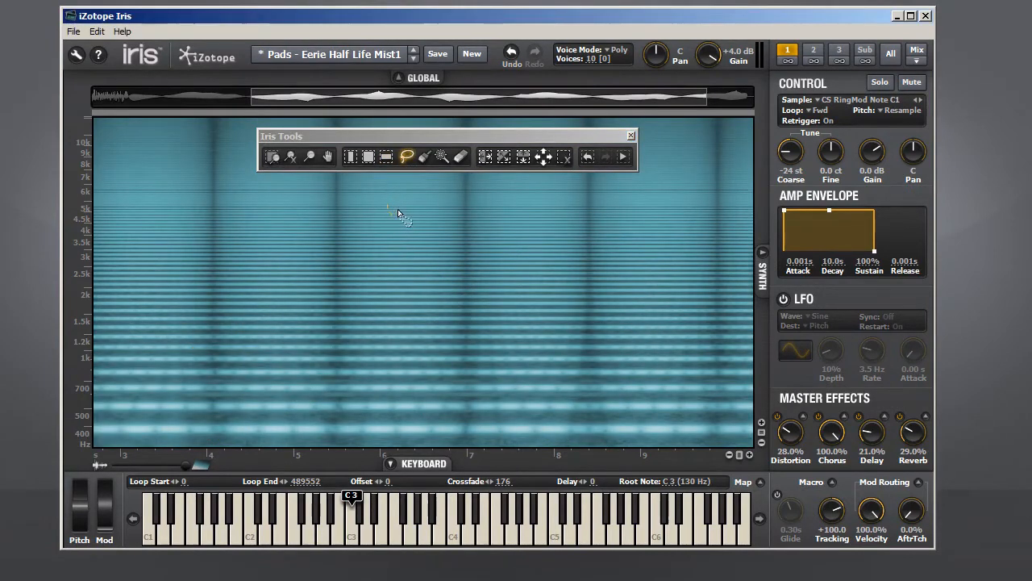
left_click_drag(389, 203, 382, 214)
left_click(270, 158)
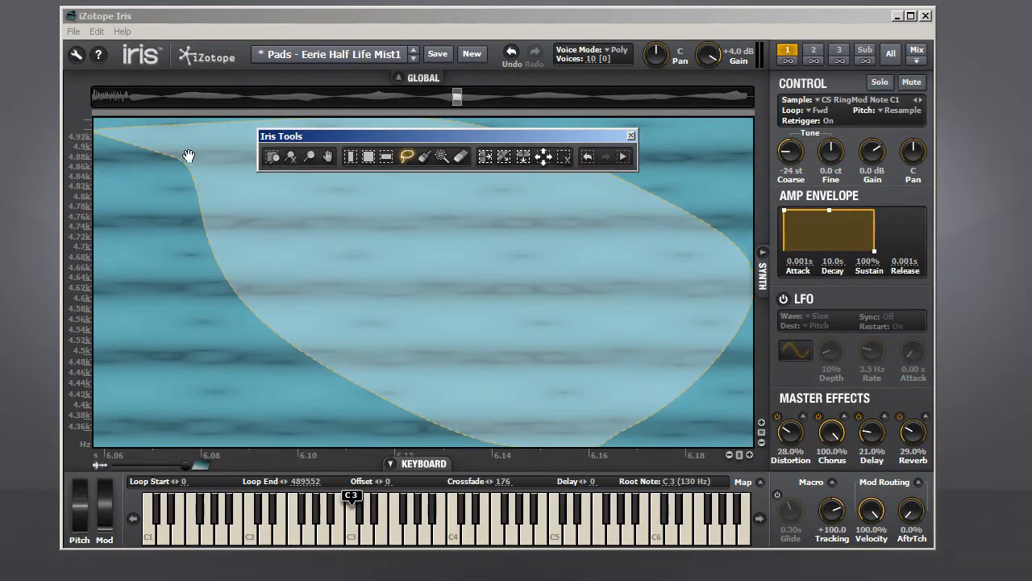
Step: Set the spectrogram type to Precise in the display options and close the options
left_click(77, 55)
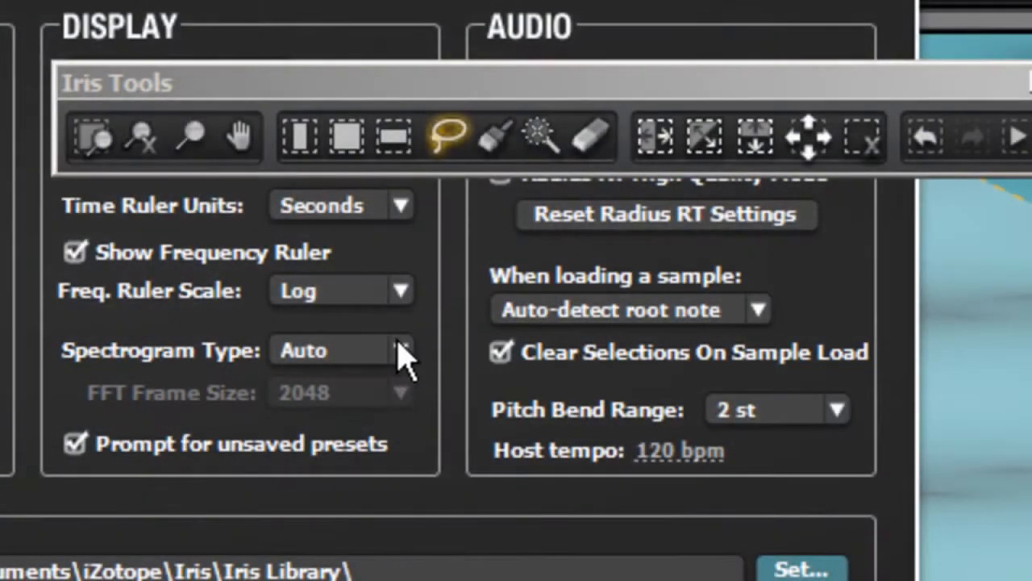
left_click(402, 350)
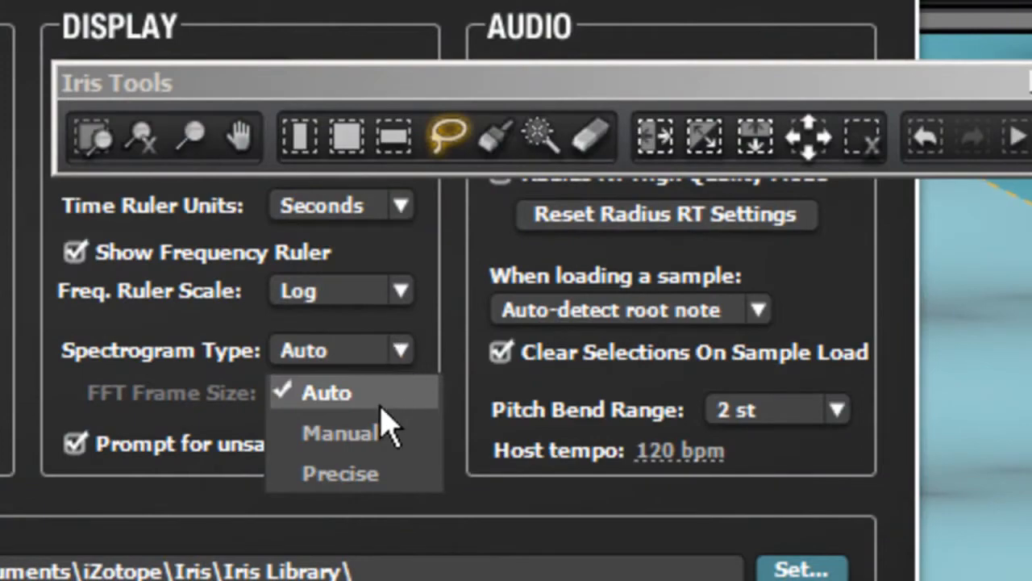
left_click(371, 475)
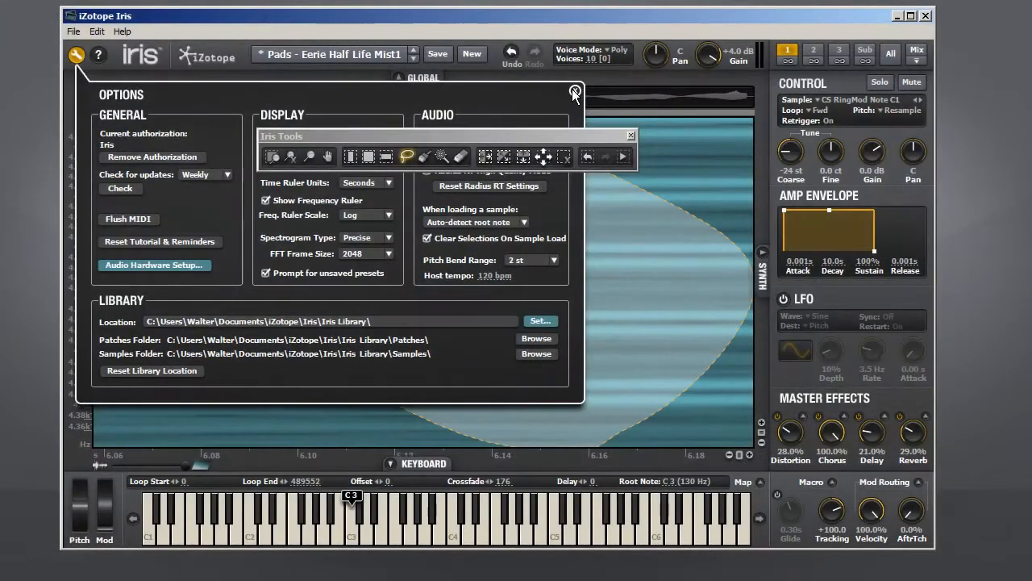
left_click(569, 89)
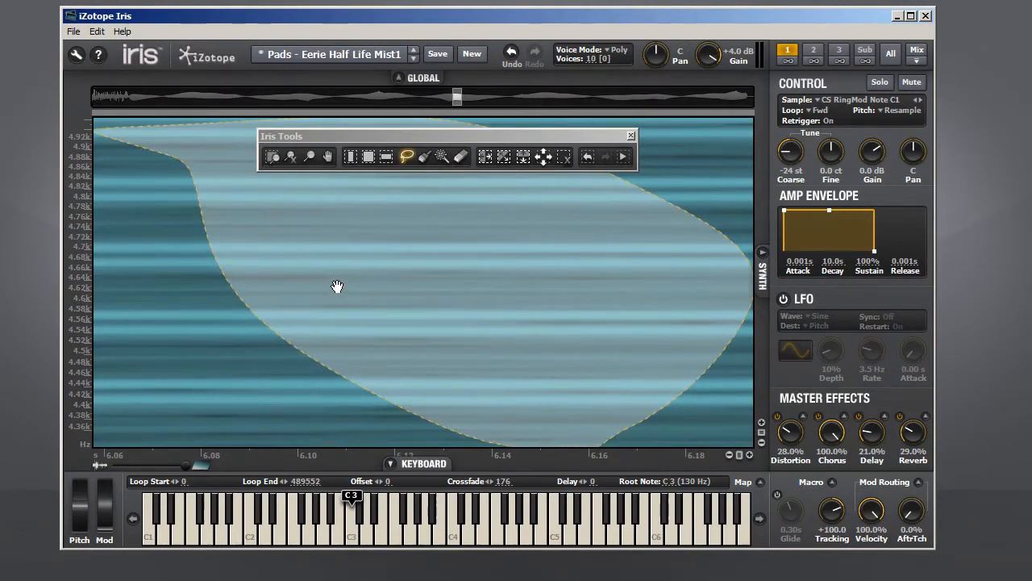
Step: Return to the full spectrogram view and clear the lasso selection
left_click(276, 157)
left_click(562, 158)
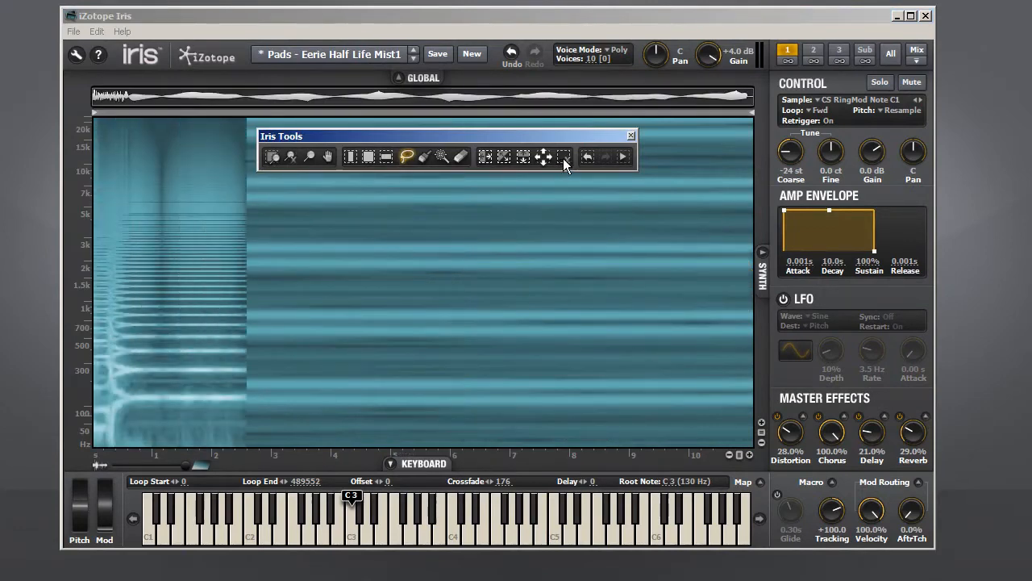
Step: Set the spectrogram type back to Auto in the display options and close the options
left_click(77, 55)
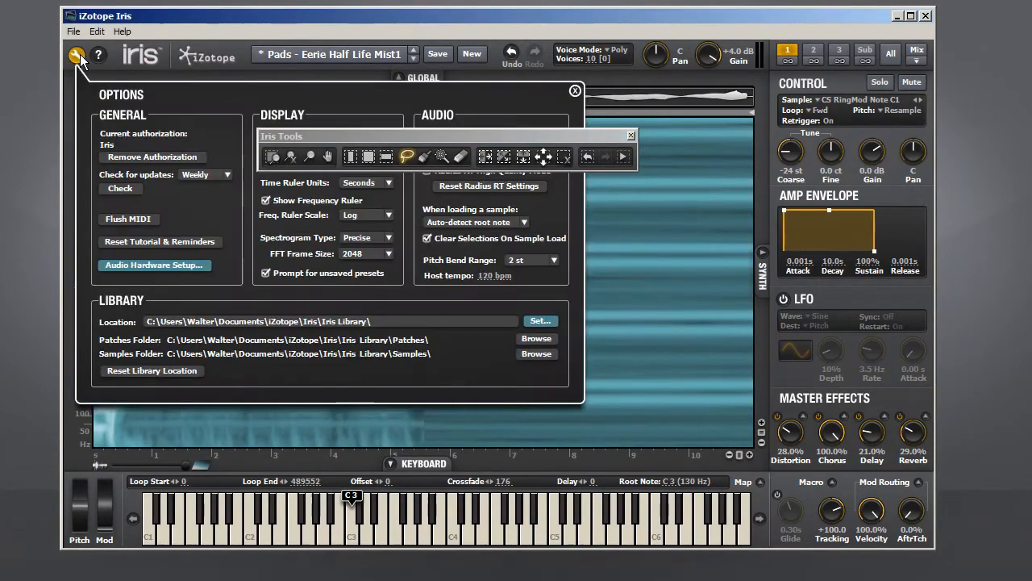
left_click(384, 238)
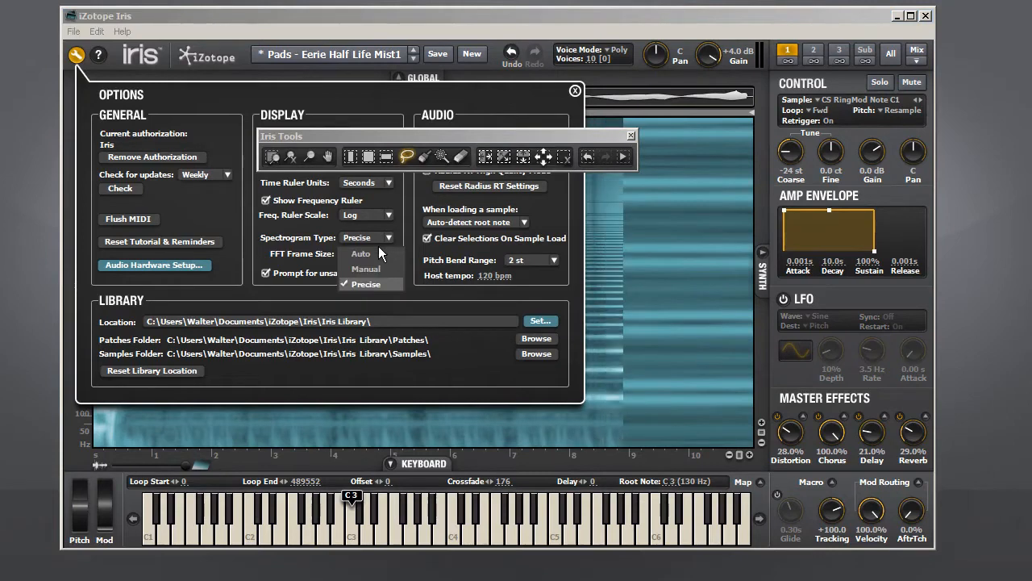
left_click(373, 255)
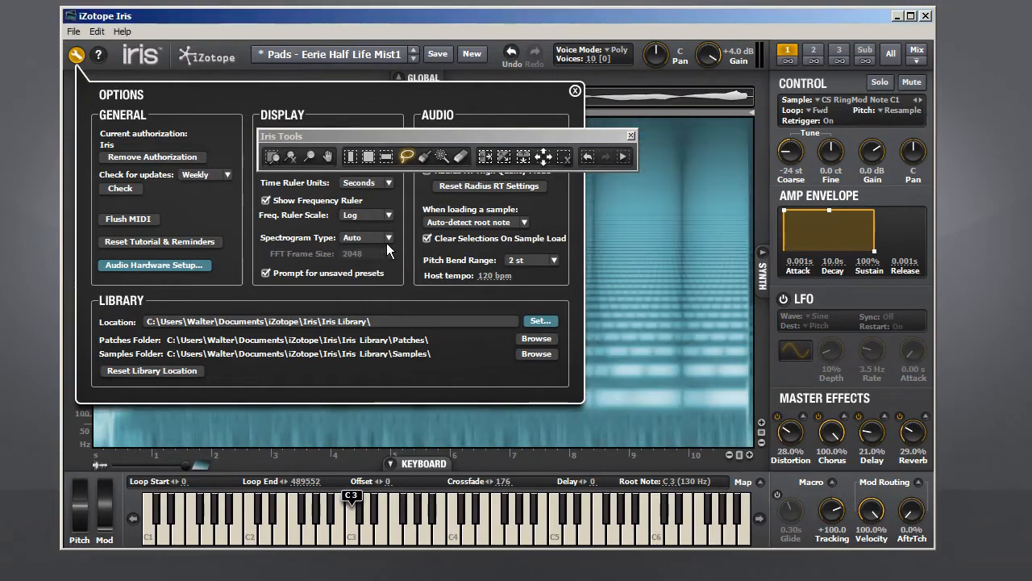
left_click(574, 92)
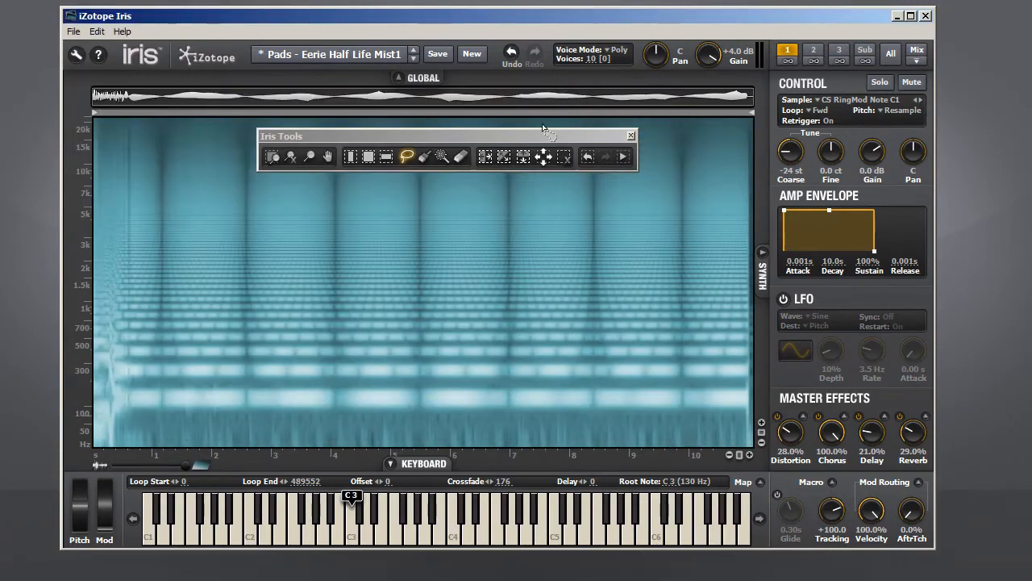
Step: Magnify the spectrogram in several stages around its upper middle area with the Zoom tool, then zoom out to the full view
left_click(288, 158)
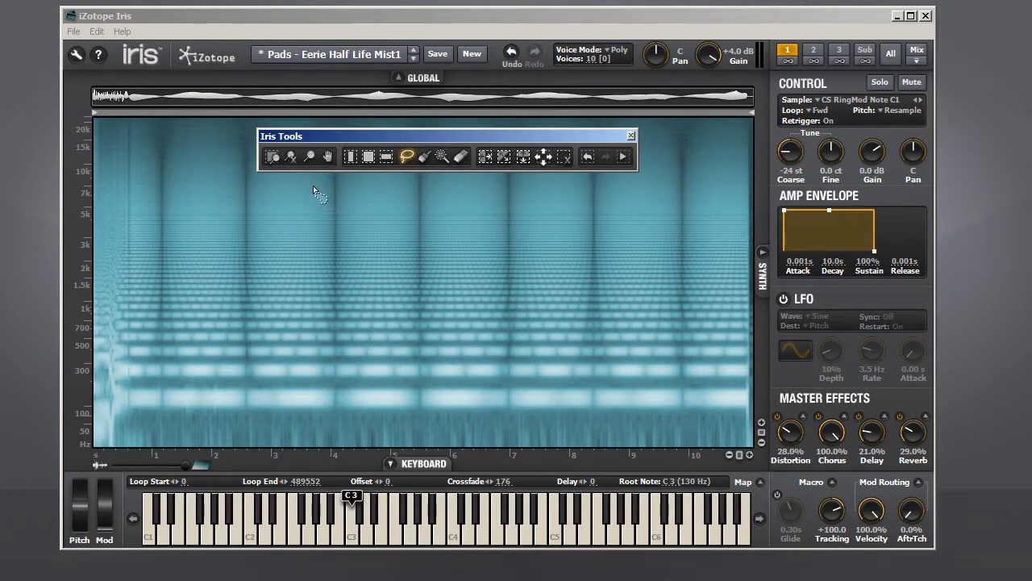
left_click(311, 156)
left_click(345, 206)
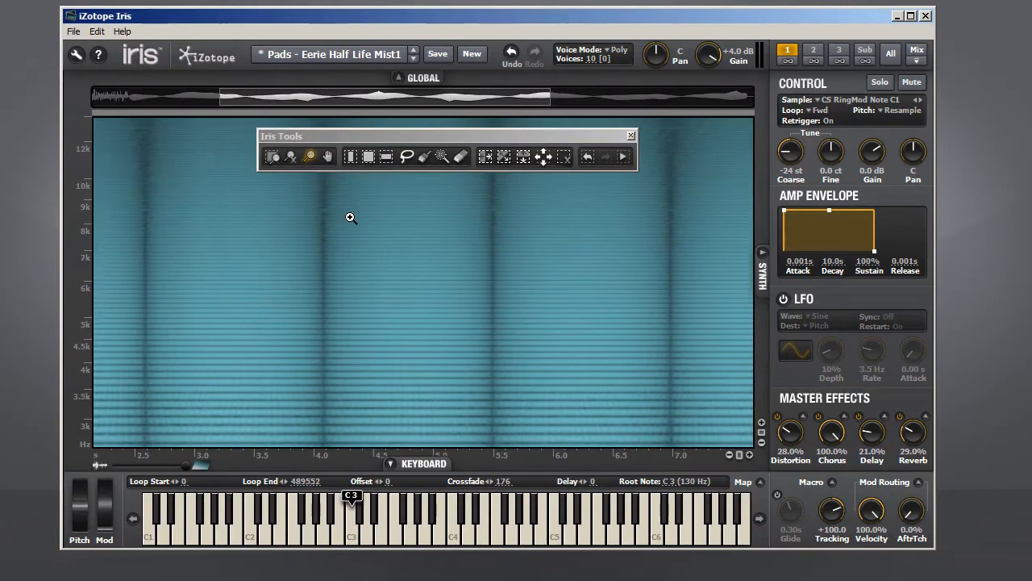
left_click(350, 217)
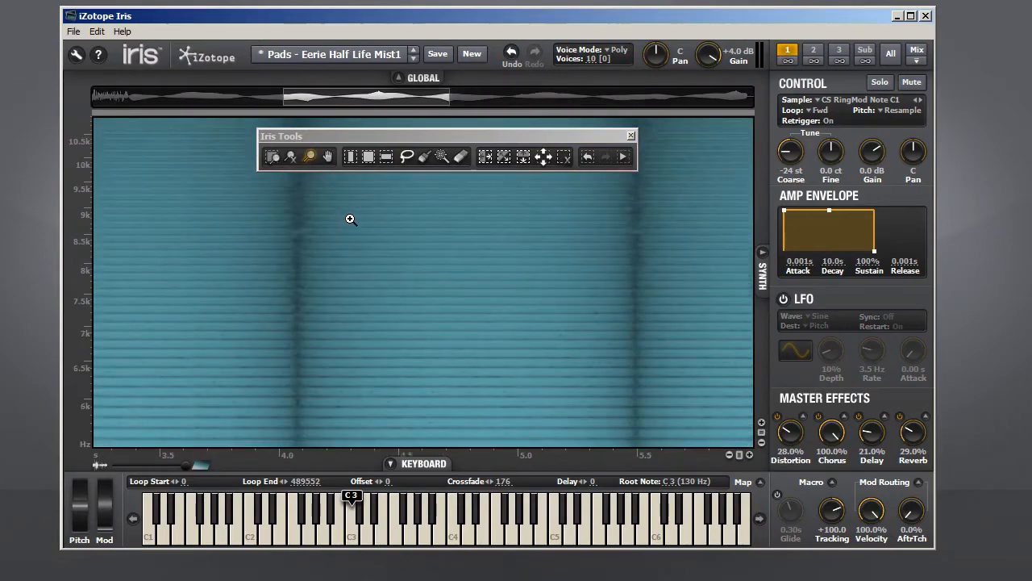
left_click(350, 219)
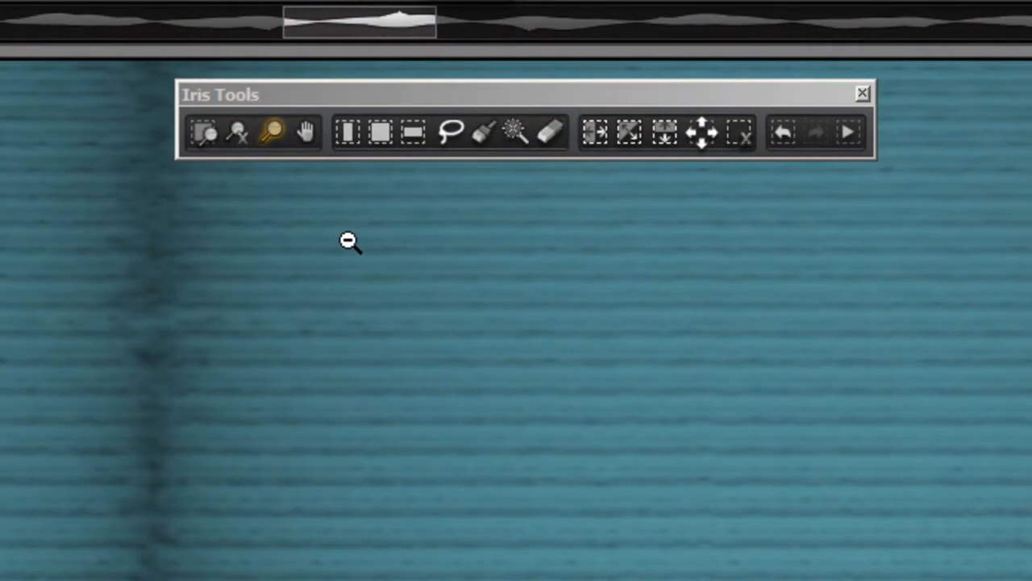
left_click(348, 241, "alt")
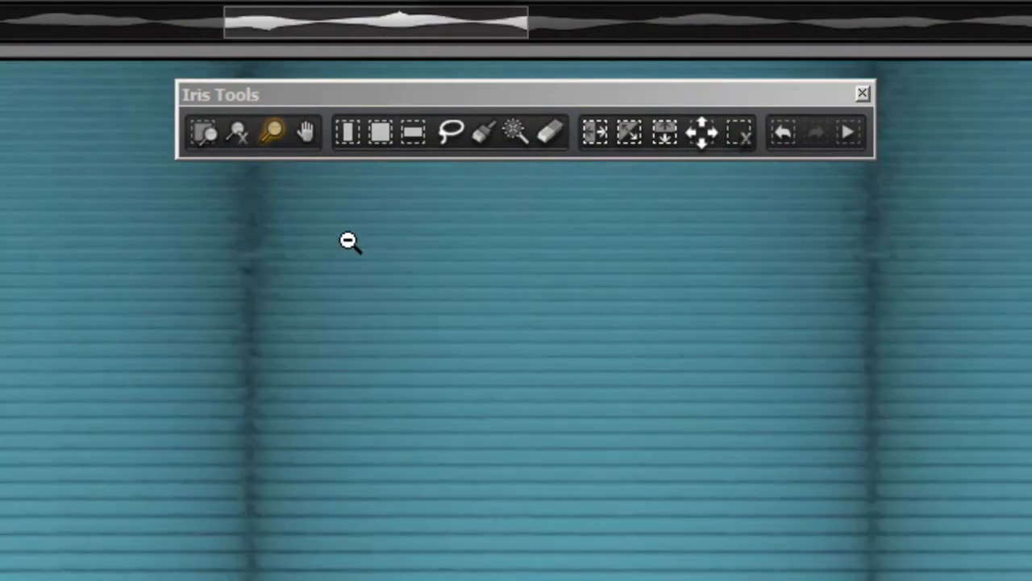
left_click(348, 240, "alt")
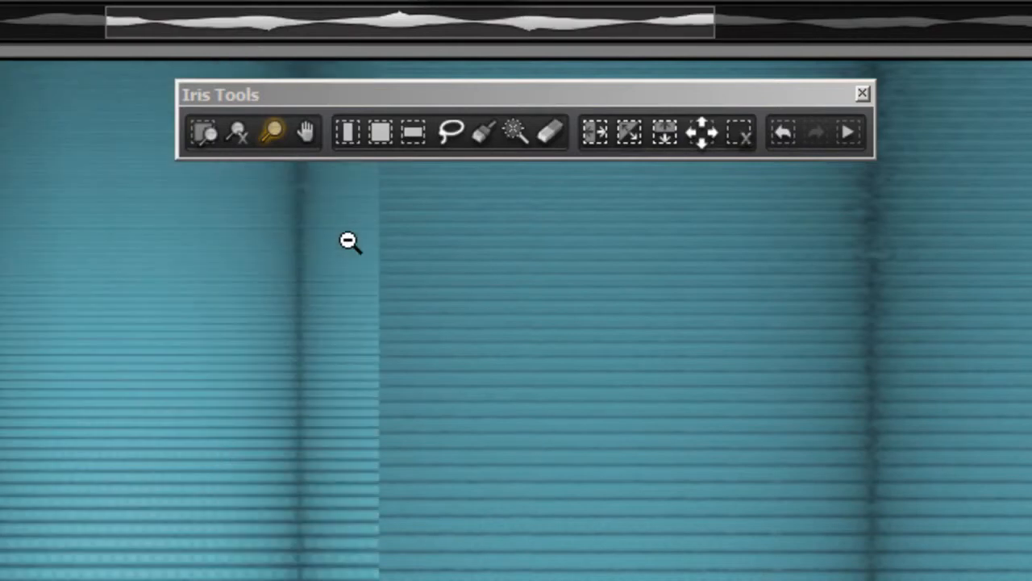
left_click(348, 240, "alt")
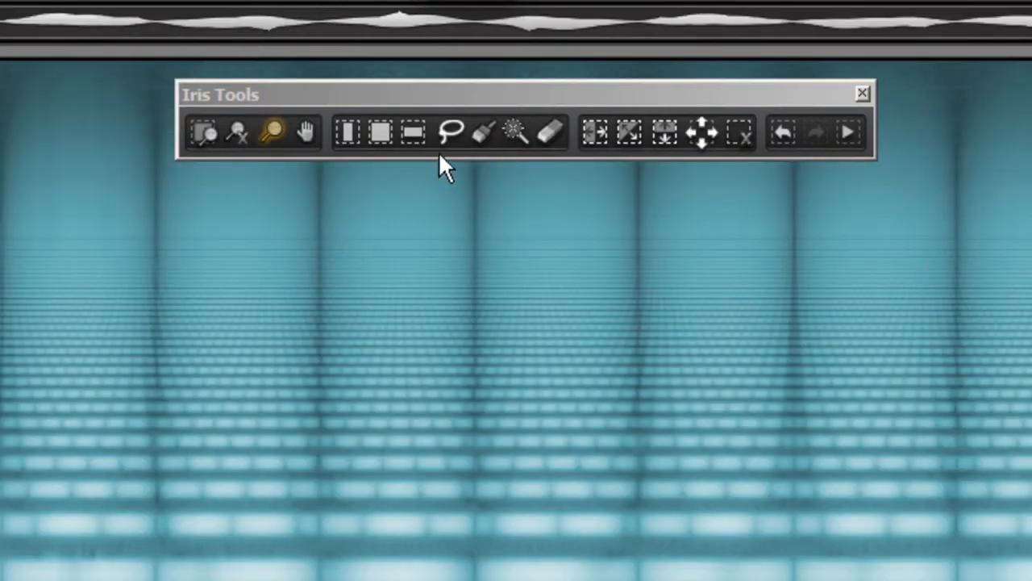
Step: Lasso a small region at about 4.7 to 5.1 seconds and 3 to 6 kHz, and zoom in on it
left_click(452, 132)
mouse_move(432, 219)
left_mouse_down()
mouse_move(438, 311)
mouse_move(425, 212)
left_mouse_up()
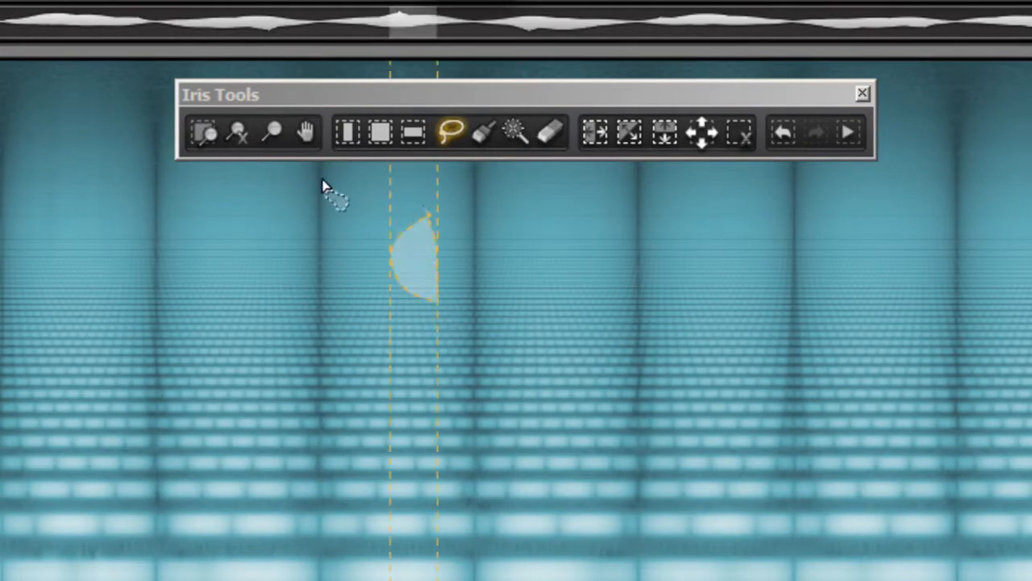
left_click(272, 132)
mouse_move(363, 209)
left_mouse_down()
mouse_move(473, 266)
mouse_move(461, 258)
left_mouse_up()
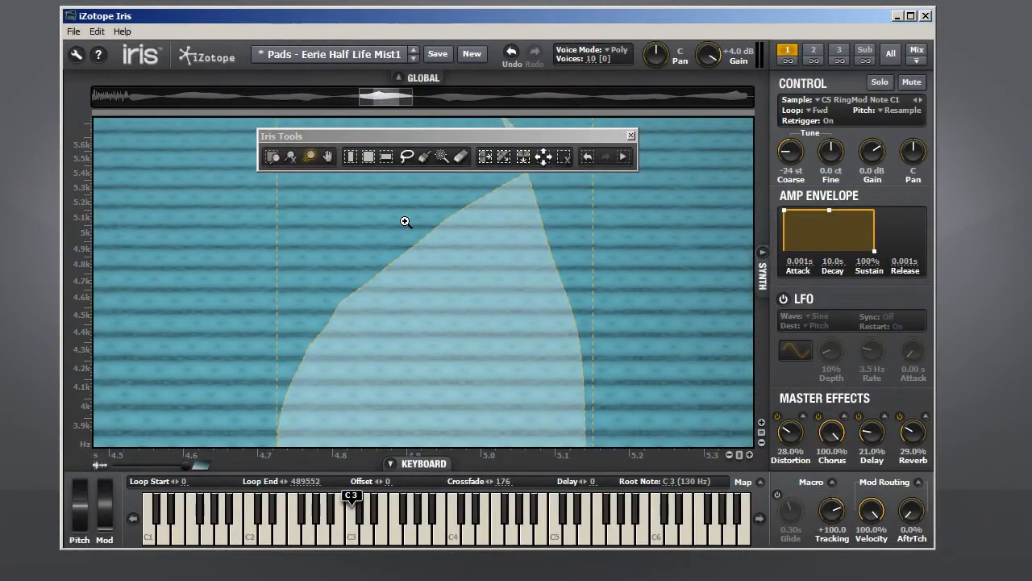
Step: Pan around the zoomed selection with the Hand tool and by moving the visible range in the waveform overview
left_click(327, 157)
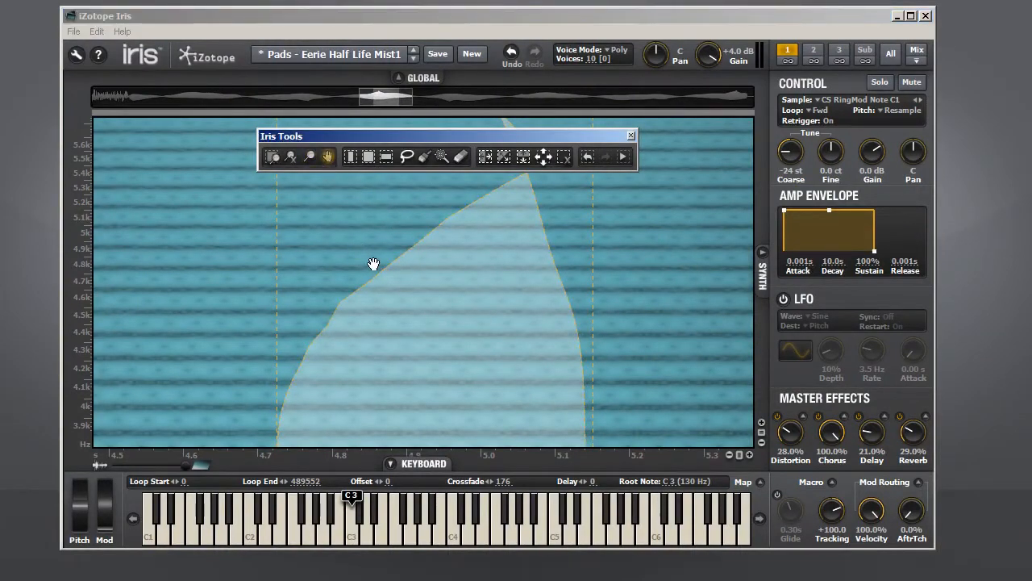
left_click_drag(407, 285, 374, 264)
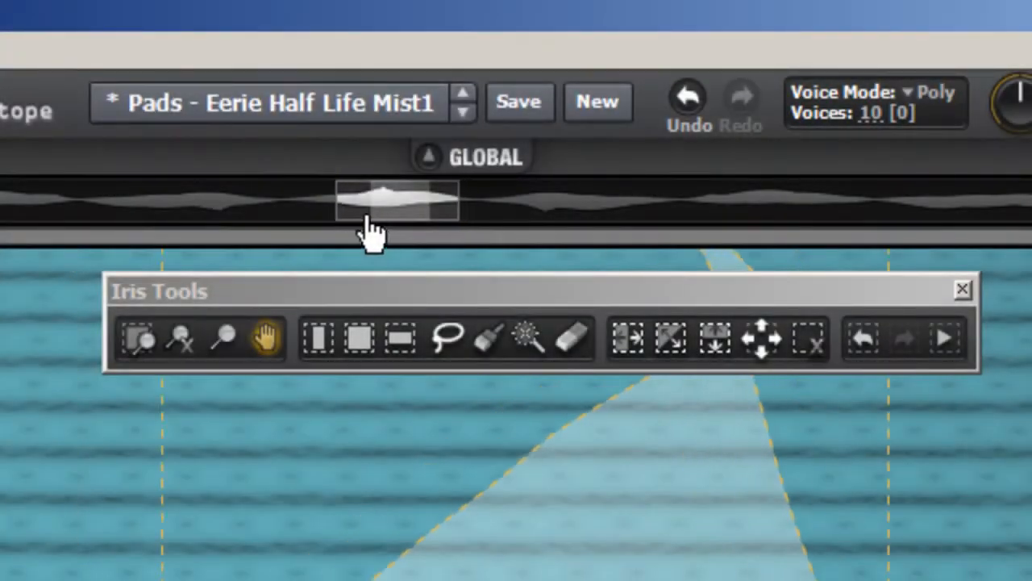
mouse_move(373, 232)
left_mouse_down()
mouse_move(353, 231)
mouse_move(381, 249)
left_mouse_up()
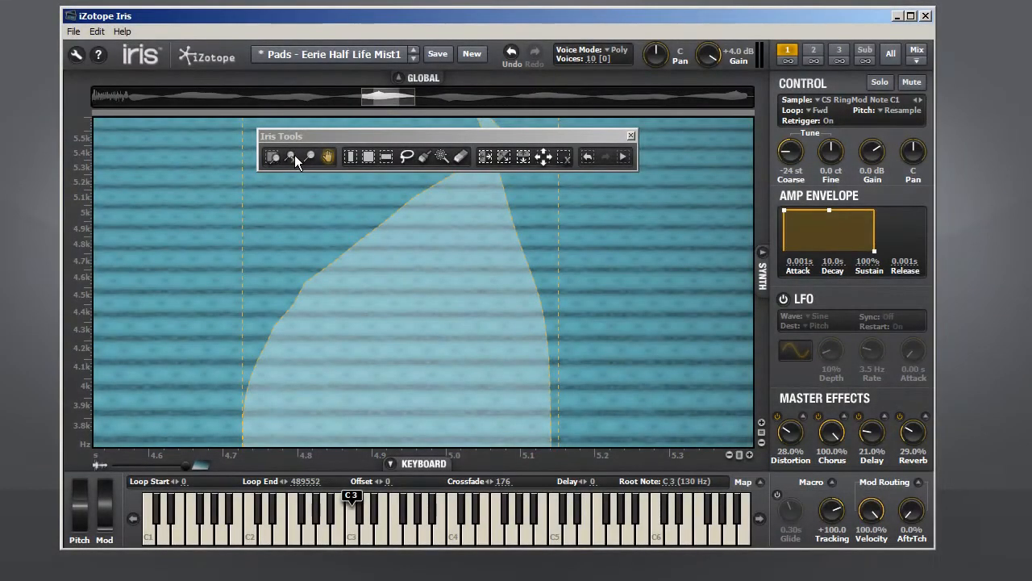
Step: Reset the zoom, magnify the spectrogram one level around the selection, and shift the visible range in the waveform overview
left_click(294, 156)
left_click(294, 155)
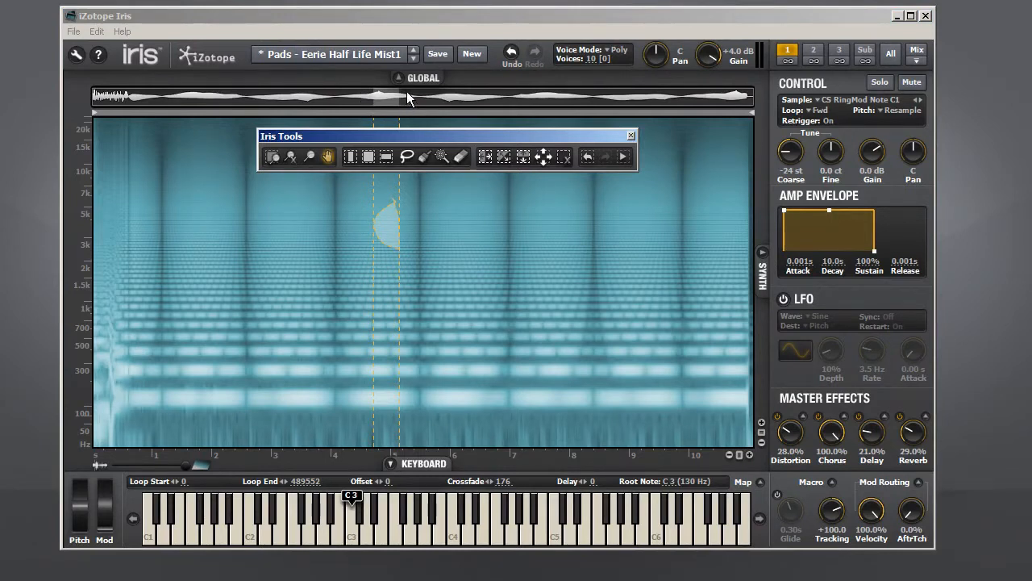
left_click(309, 155)
left_click(357, 205)
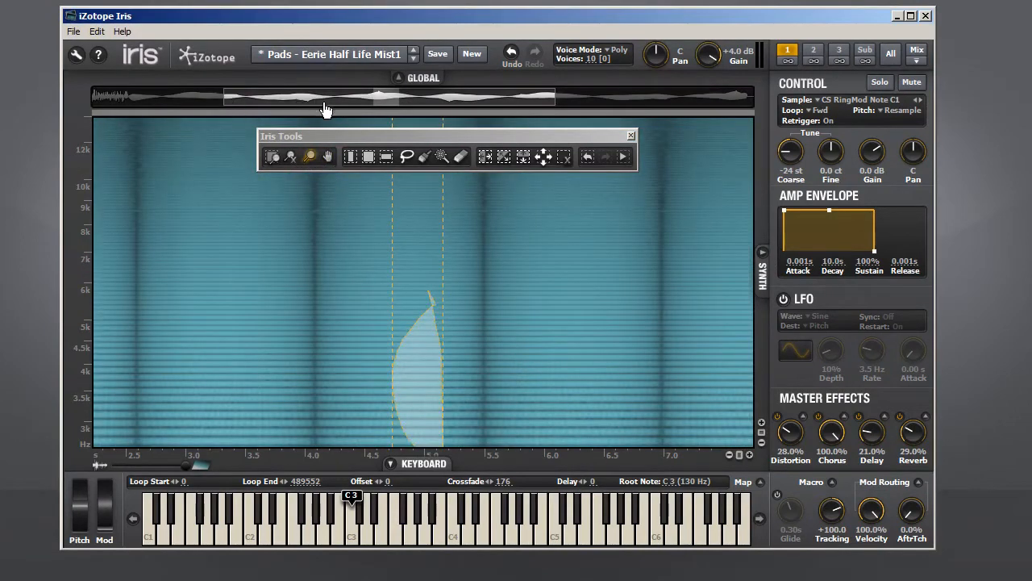
left_click_drag(348, 113, 369, 102)
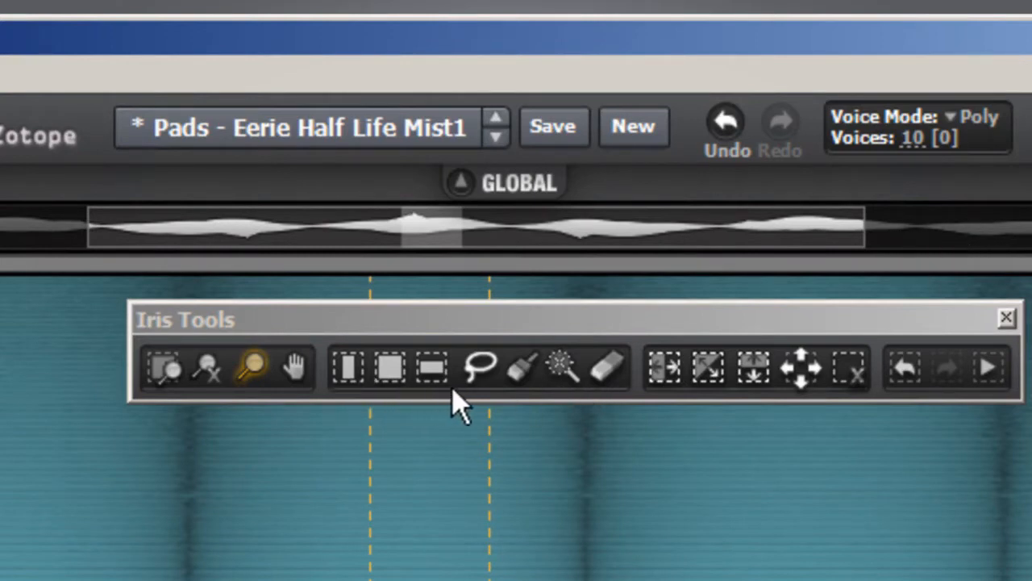
Step: Cycle through the time, time-frequency and frequency selection tools, leaving the frequency tool active, and clear the current selection
left_click(348, 373)
left_click(402, 379)
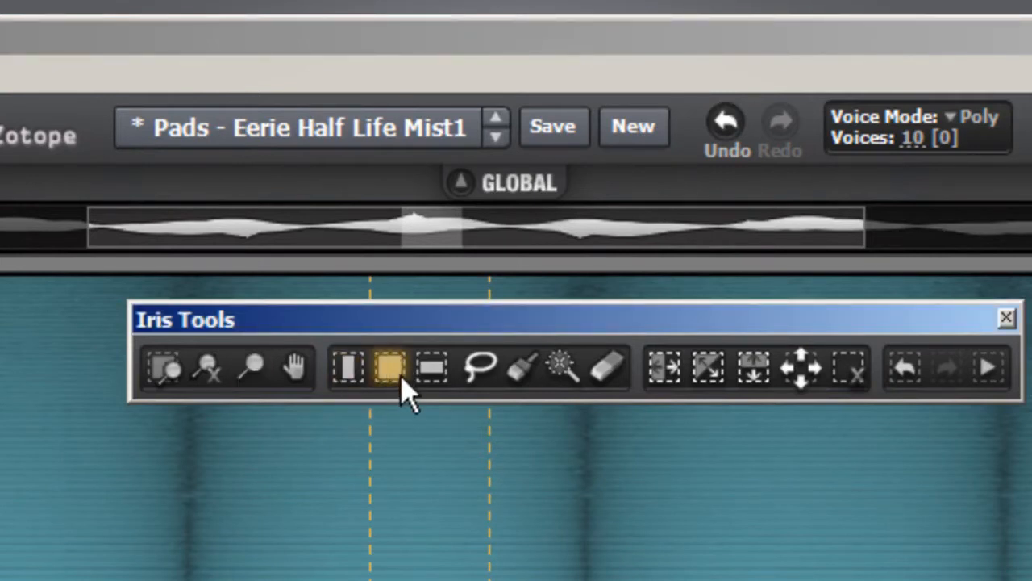
left_click(436, 375)
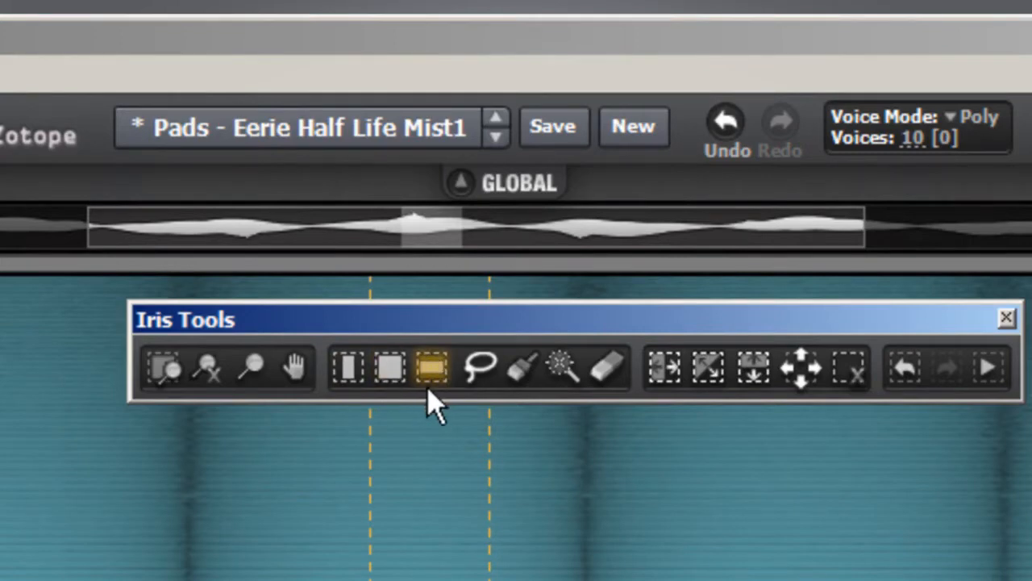
left_click(848, 371)
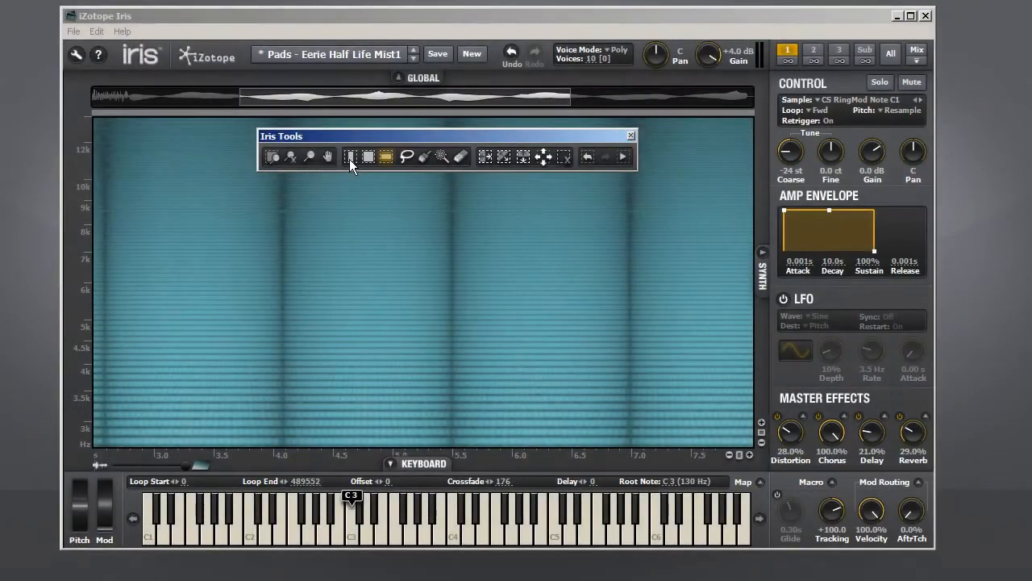
Step: Reset the spectrogram zoom and make a series of narrow time selections between about 4.1 and 5.4 seconds with the Time Selection tool
left_click(291, 156)
left_click(350, 156)
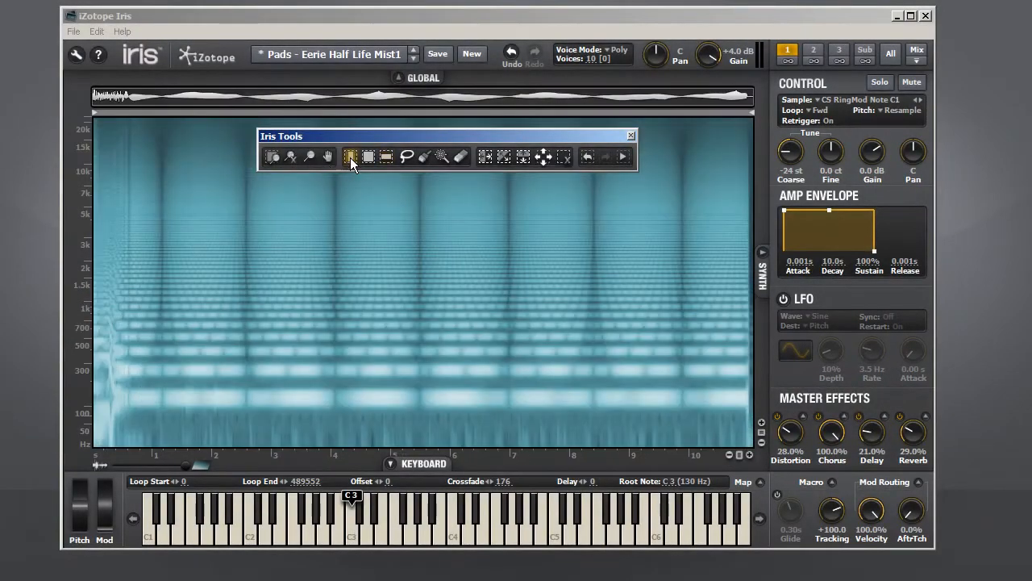
left_click(338, 212)
left_click_drag(339, 211, 377, 226)
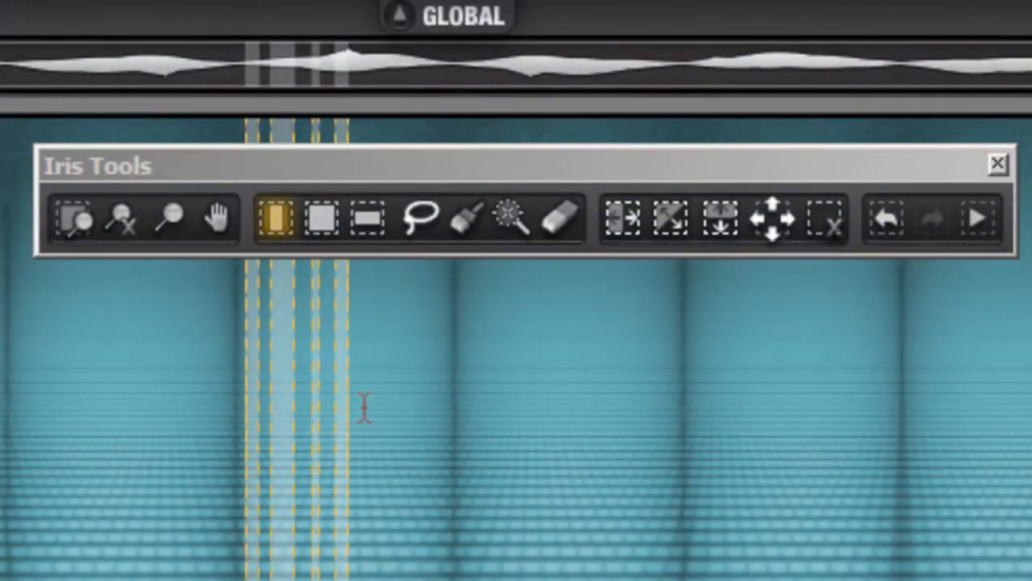
left_click_drag(363, 407, 409, 423)
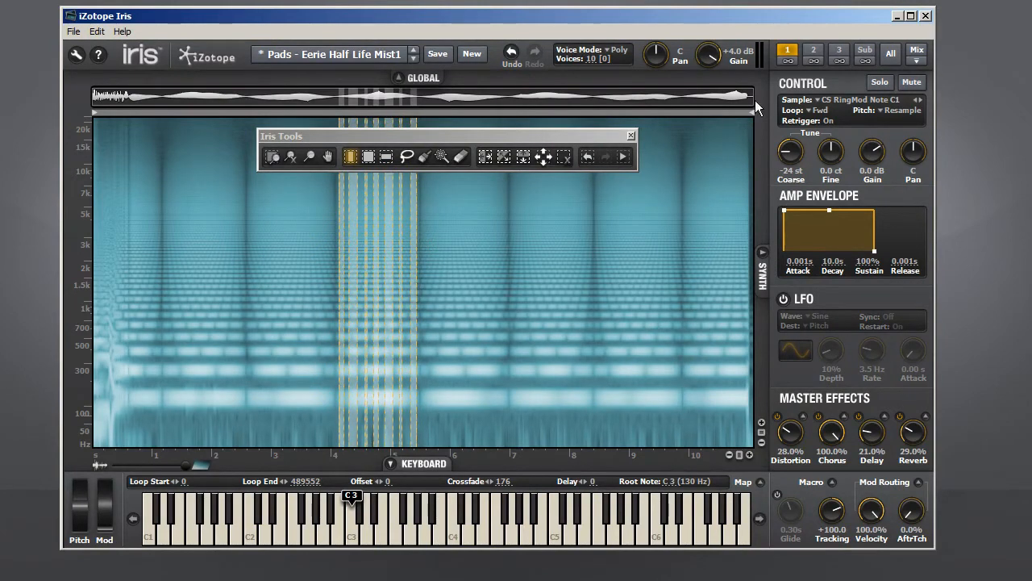
Step: Show all sample slots with the Iris Tools window moved off sample 1, and load the Triangle shape into the Sub slot and audition it
left_click(887, 56)
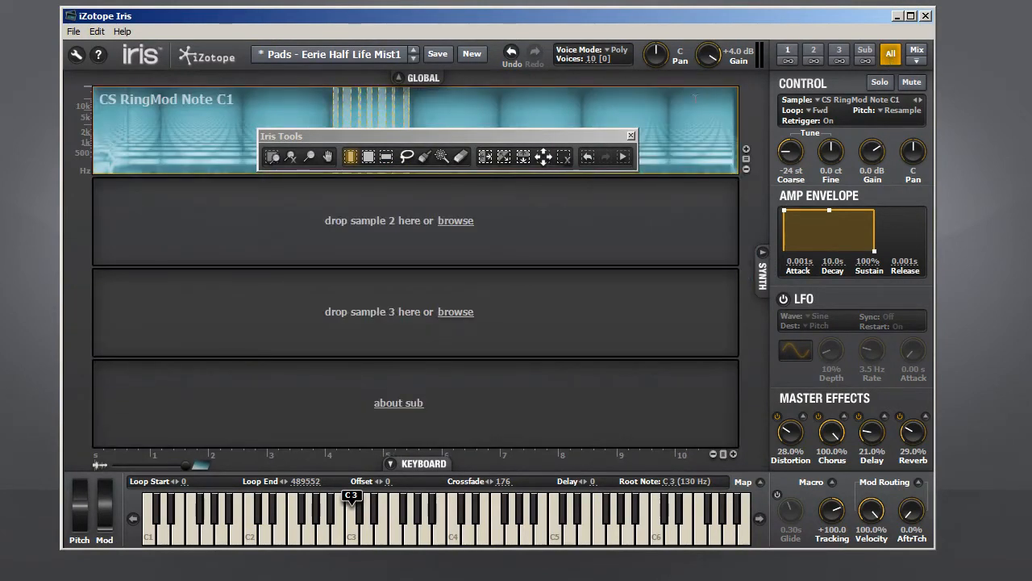
left_click_drag(579, 135, 566, 196)
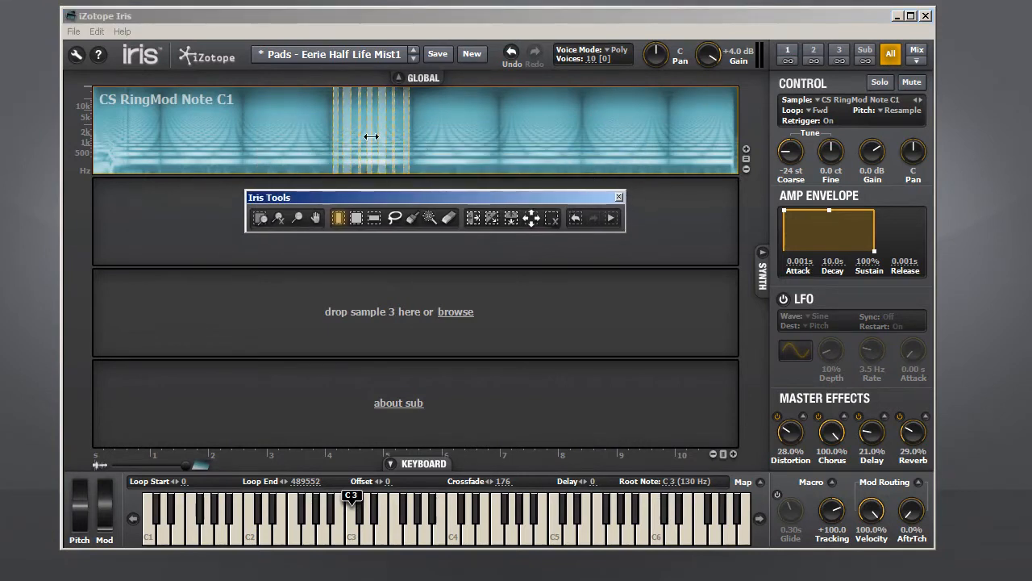
left_click(472, 385)
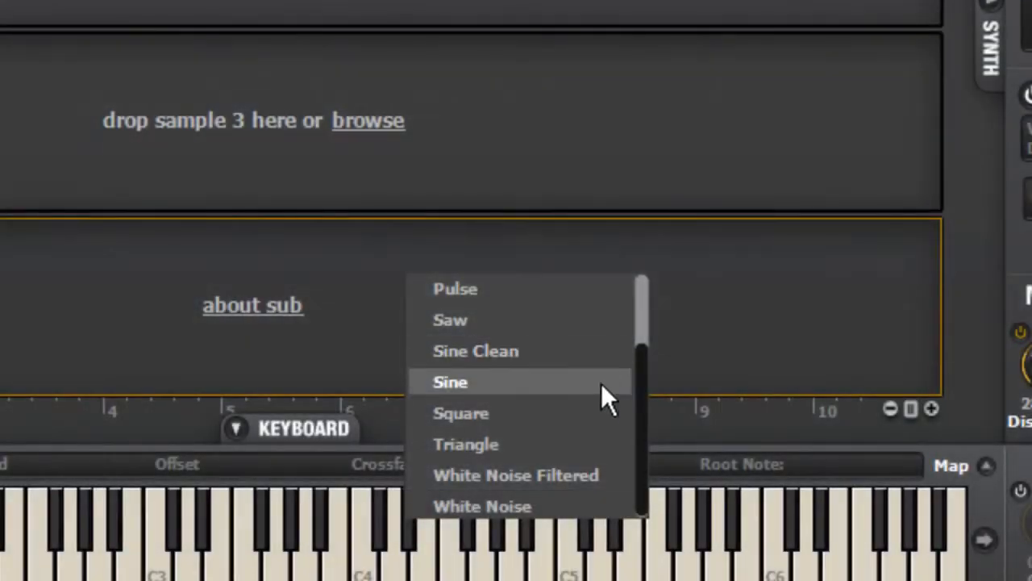
left_click(527, 446)
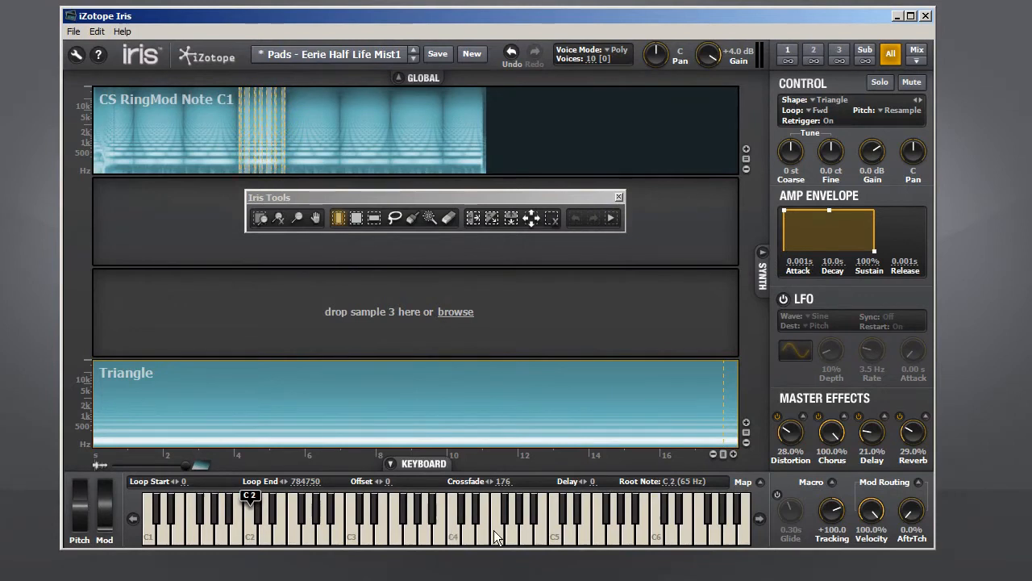
left_click(558, 533)
Step: In the Mix view, set the gain of sample 1 to 6.0 dB and the Sub gain to -2.0 dB
left_click(915, 52)
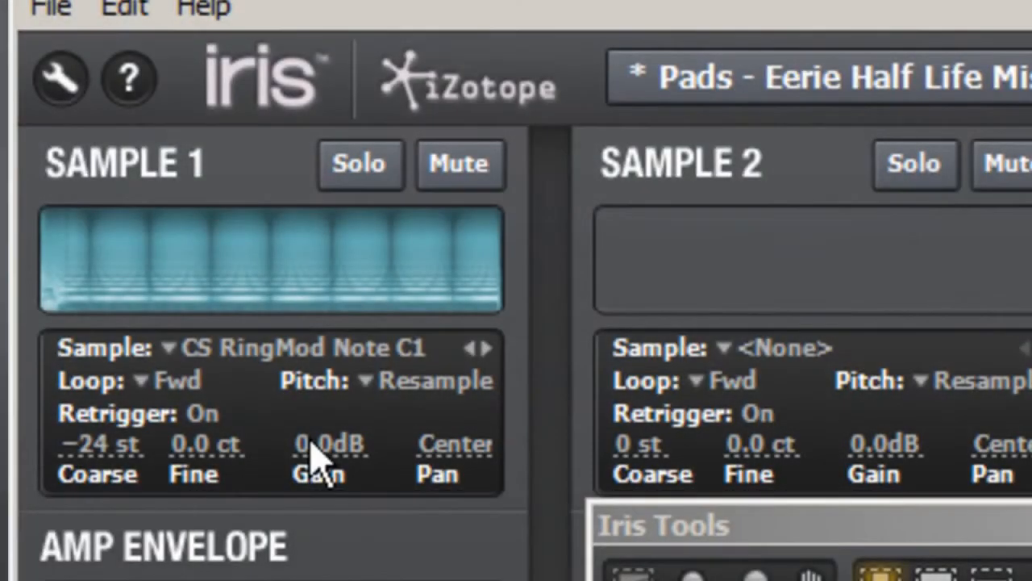
left_click_drag(311, 442, 308, 360)
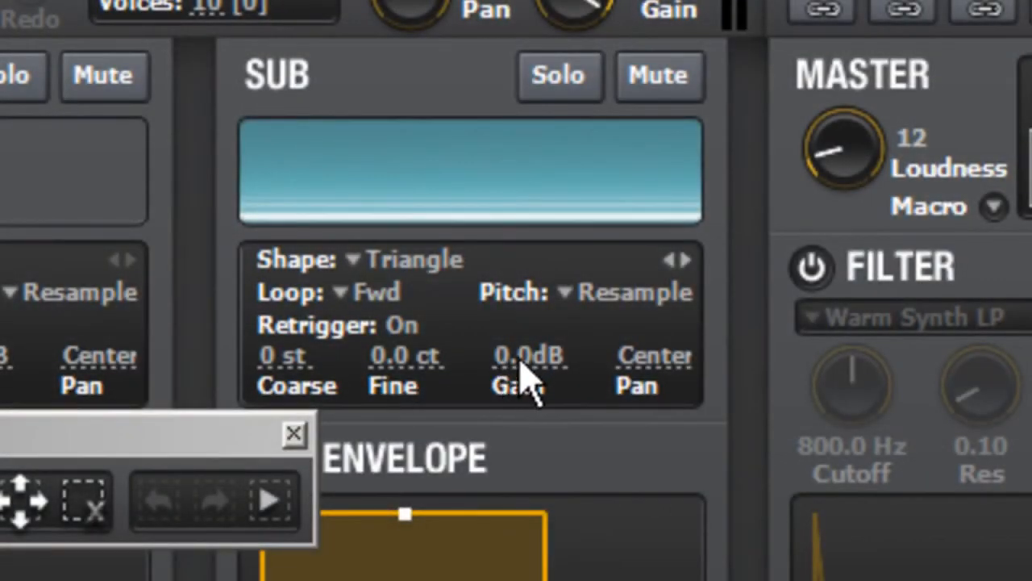
mouse_move(523, 355)
left_mouse_down()
mouse_move(533, 380)
mouse_move(531, 369)
left_mouse_up()
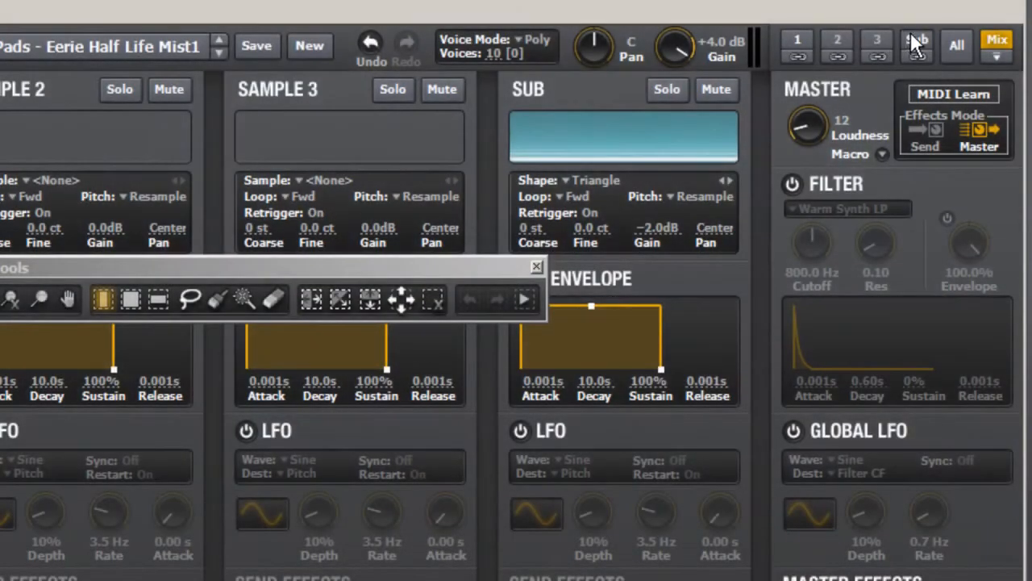
Step: Open the Sub's own view, lower its gain to -16.5 dB and audition low notes around C2
left_click(915, 41)
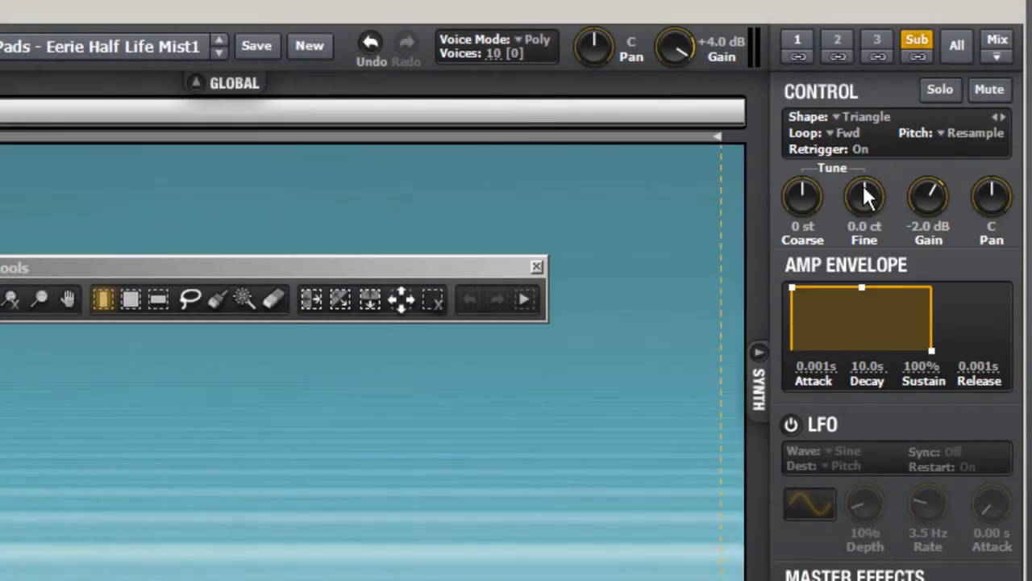
mouse_move(921, 186)
left_mouse_down()
mouse_move(909, 213)
mouse_move(904, 179)
mouse_move(906, 209)
mouse_move(907, 196)
left_mouse_up()
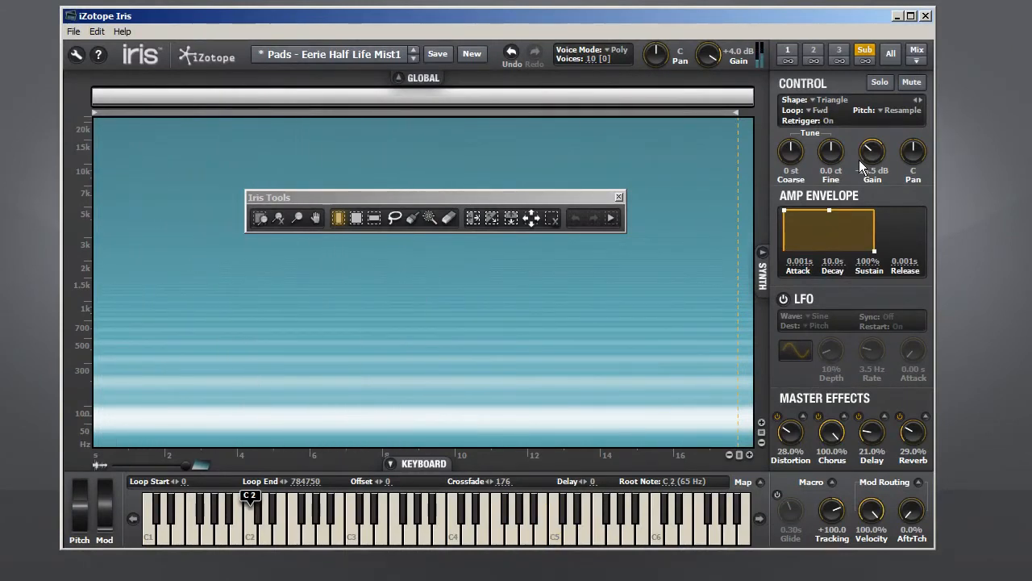
left_click(249, 529)
left_click(261, 531)
Step: Clear the Triangle sample from the Sub slot and remove the whole selection from sample 1
right_click(450, 285)
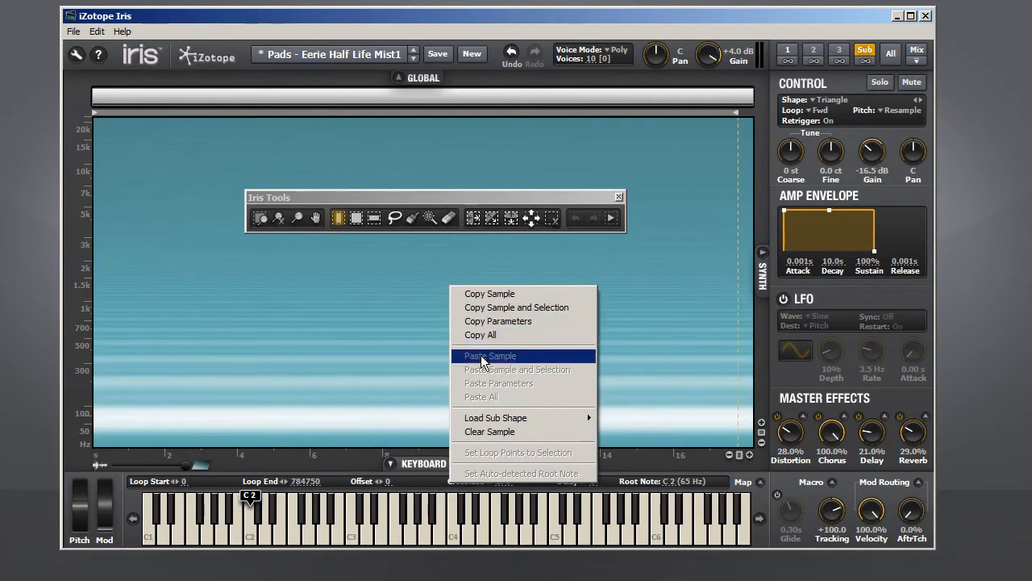
left_click(491, 432)
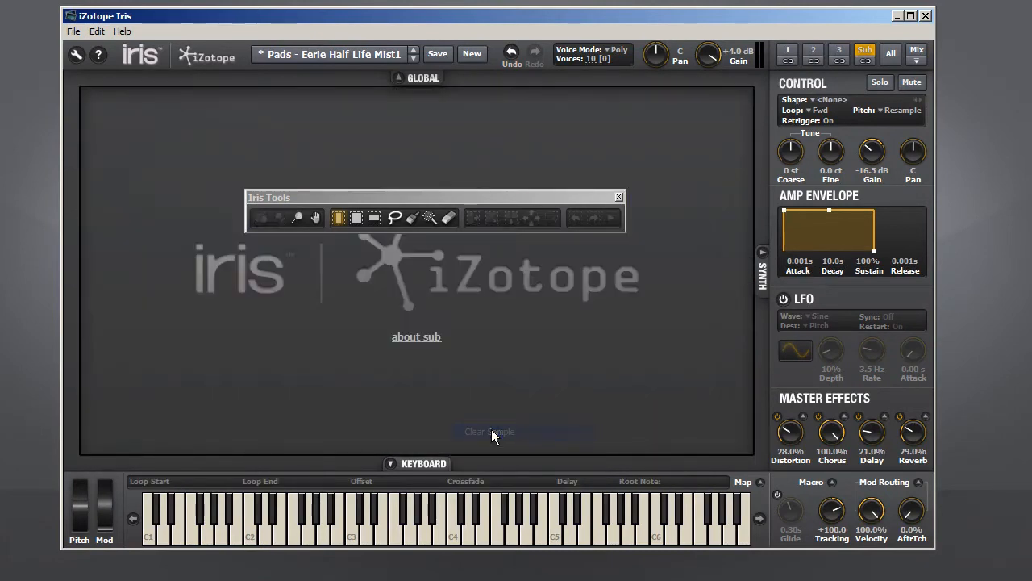
left_click(789, 53)
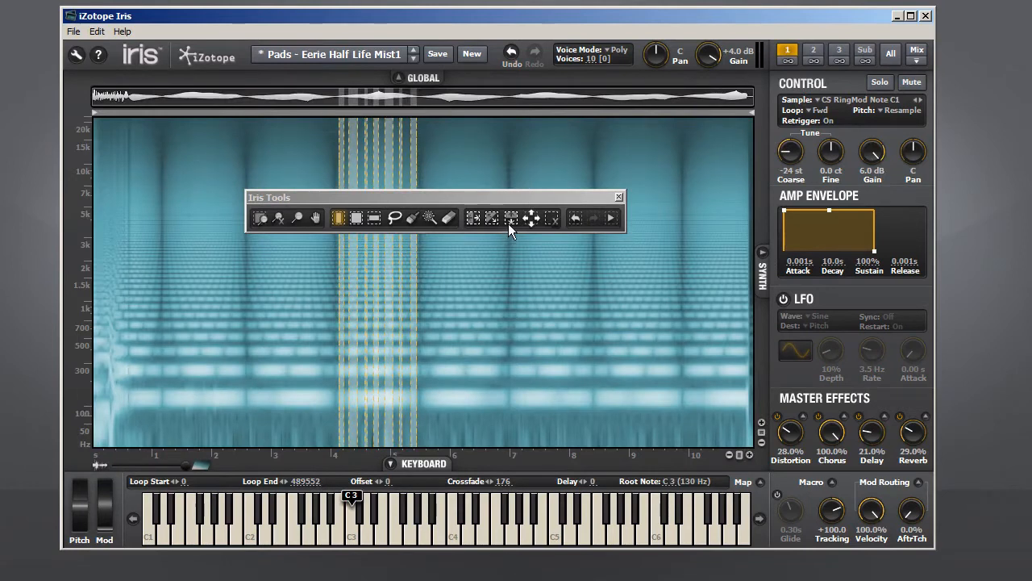
left_click(554, 219)
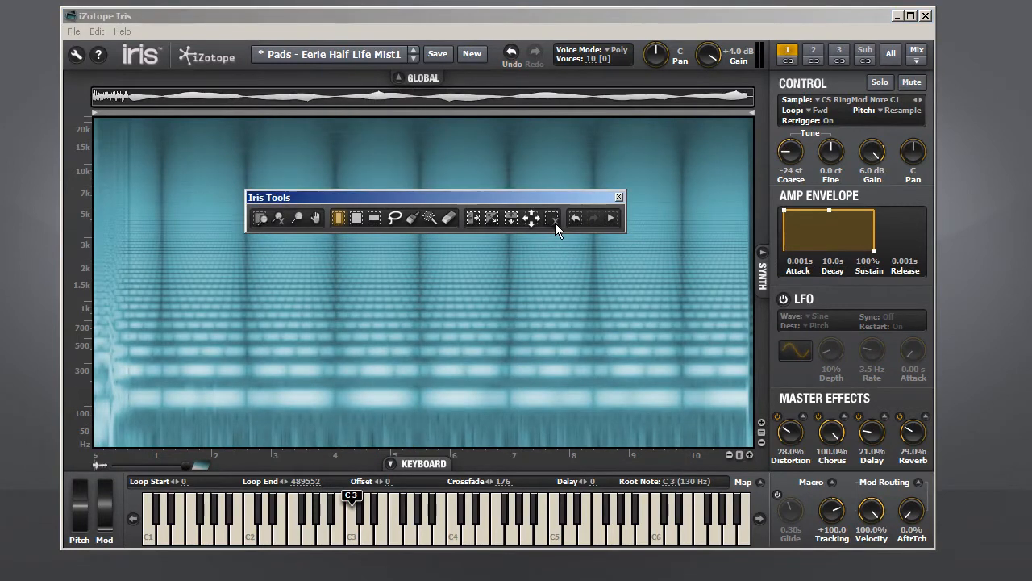
Step: Draw six small time-frequency selections from about 4.2 to 6 seconds and 250 to 550 Hz, and clear them
left_click(355, 219)
left_click_drag(346, 343, 370, 372)
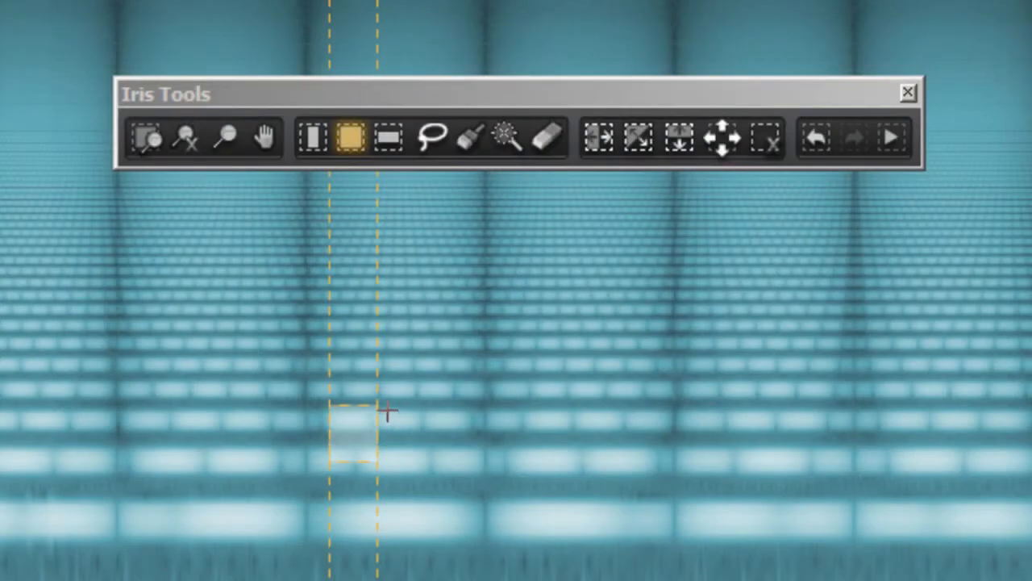
left_click_drag(390, 413, 510, 474)
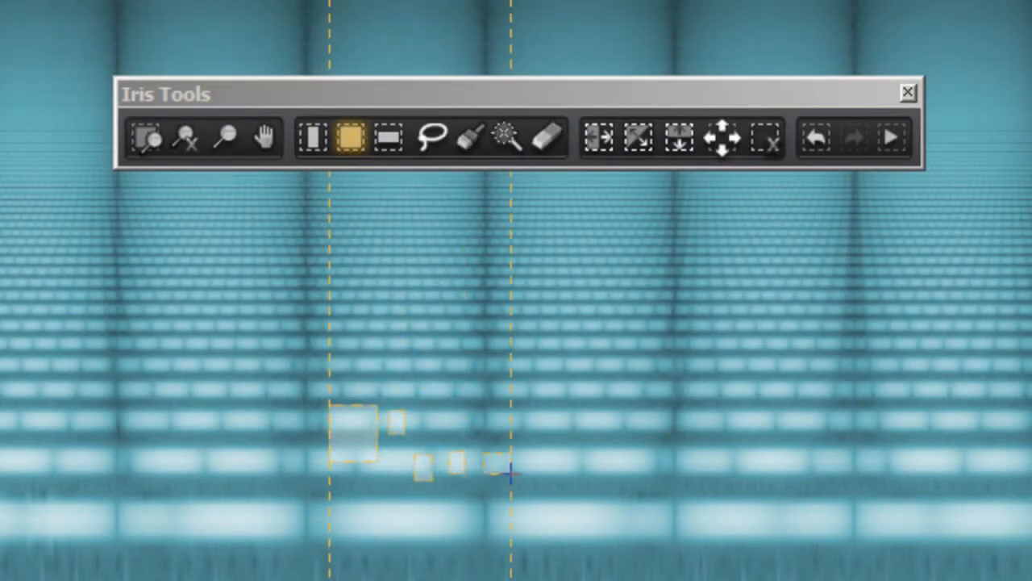
left_click_drag(541, 466, 530, 450)
key("space")
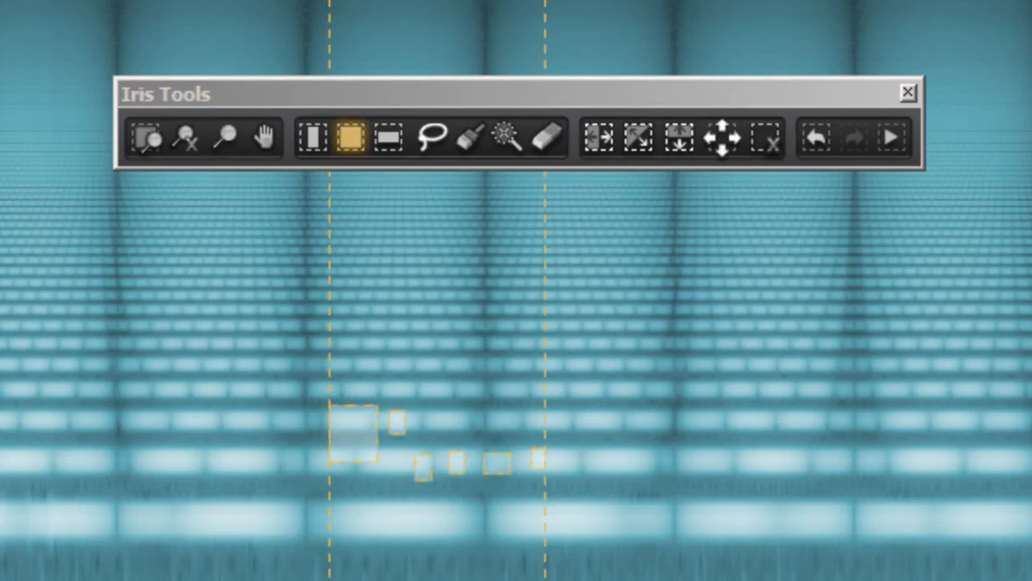
left_click(774, 134)
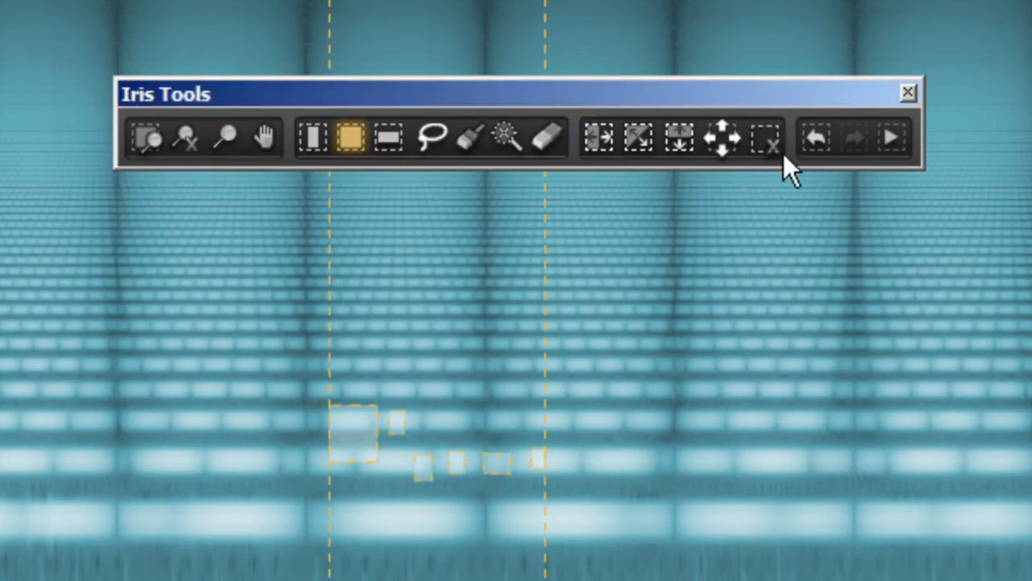
left_click(781, 150)
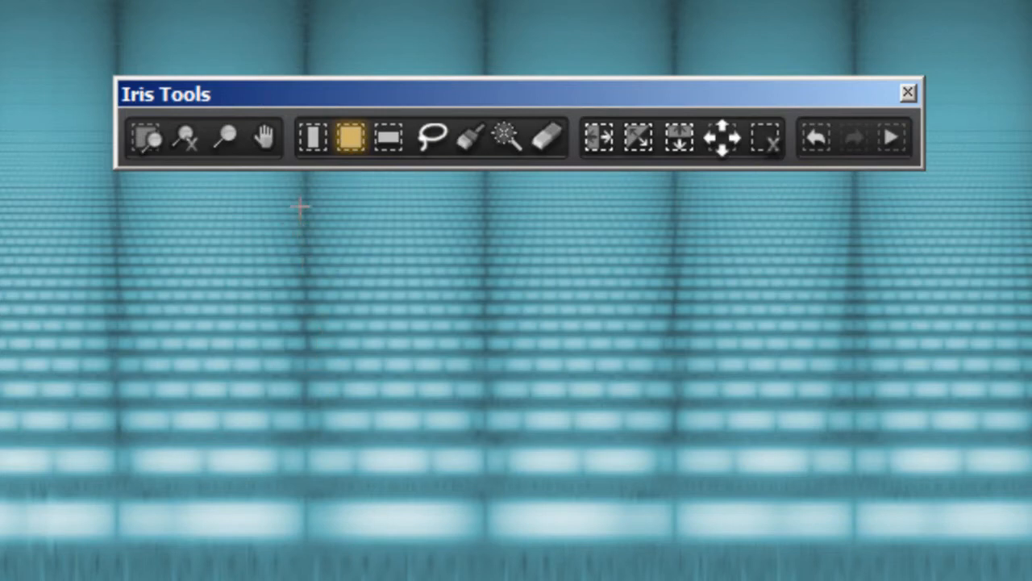
Step: Draw seven tall, narrow time-frequency selections between about 4.0 and 5.8 seconds, from about 200 Hz to 3 kHz, and audition a note
left_click_drag(301, 197, 326, 339)
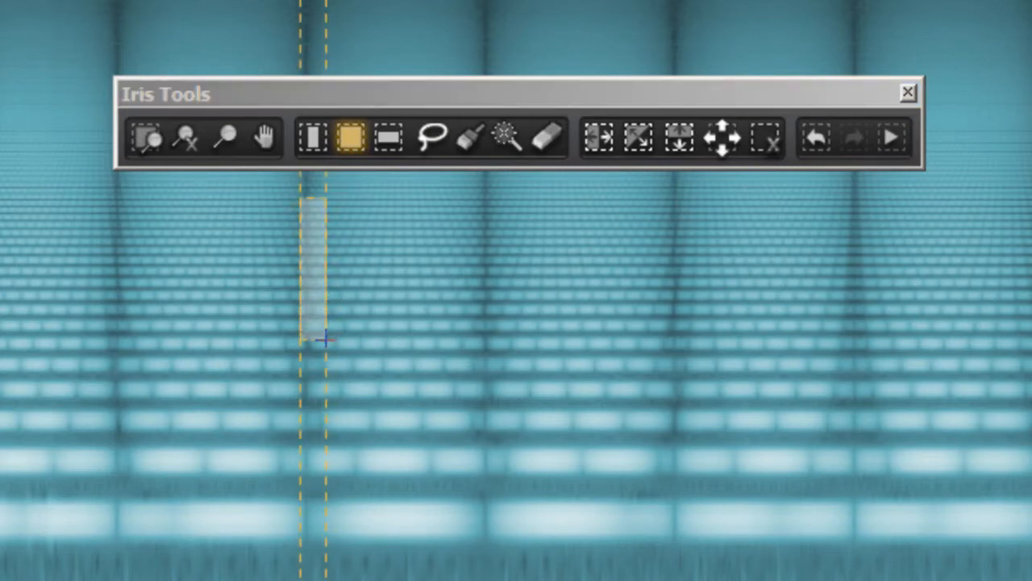
left_click_drag(342, 256, 356, 395)
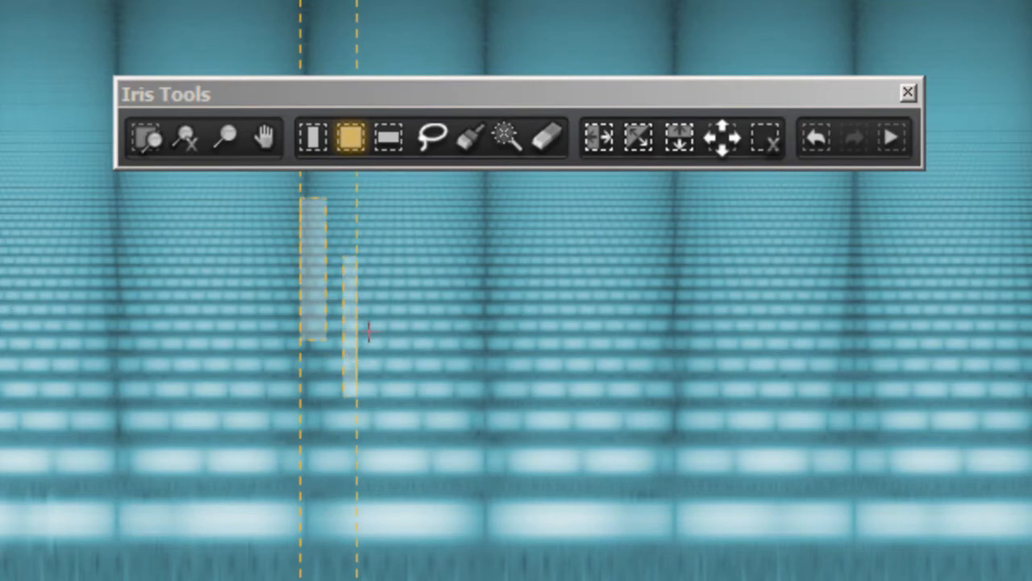
left_click_drag(371, 320, 392, 483)
left_click_drag(409, 273, 424, 396)
left_click_drag(428, 328, 426, 385)
left_click_drag(445, 350, 460, 506)
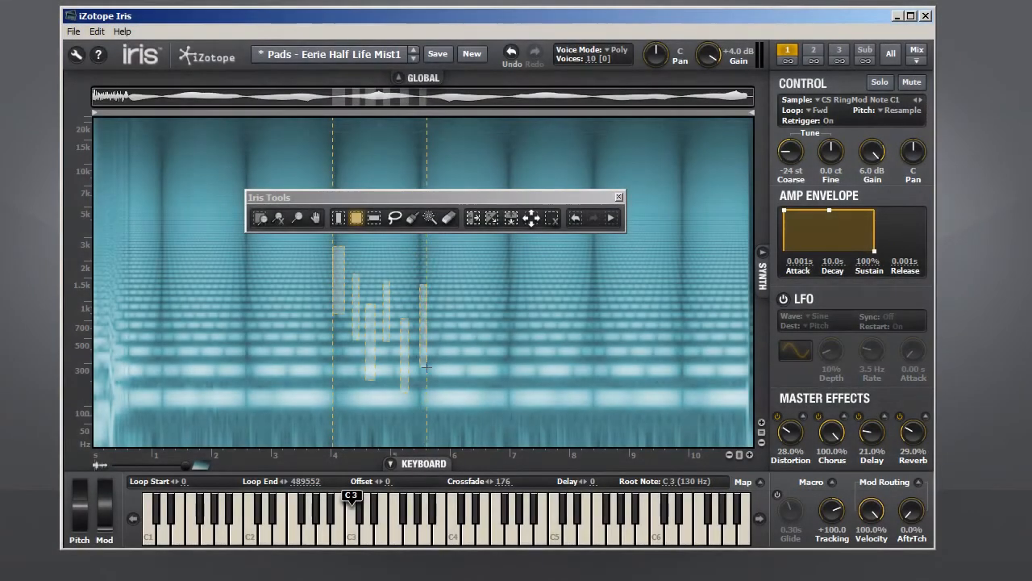
left_click_drag(437, 298, 441, 337)
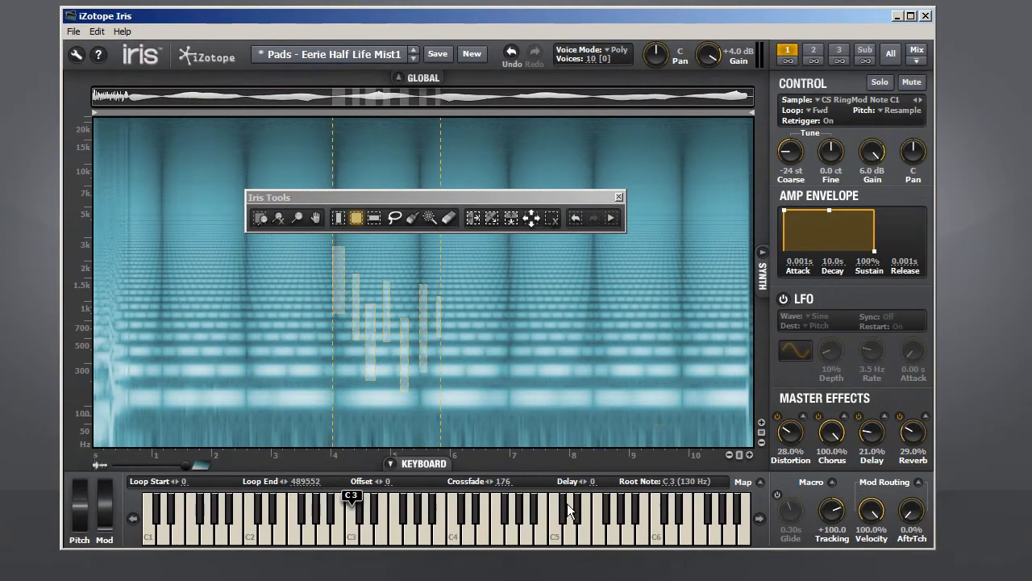
left_click(553, 533)
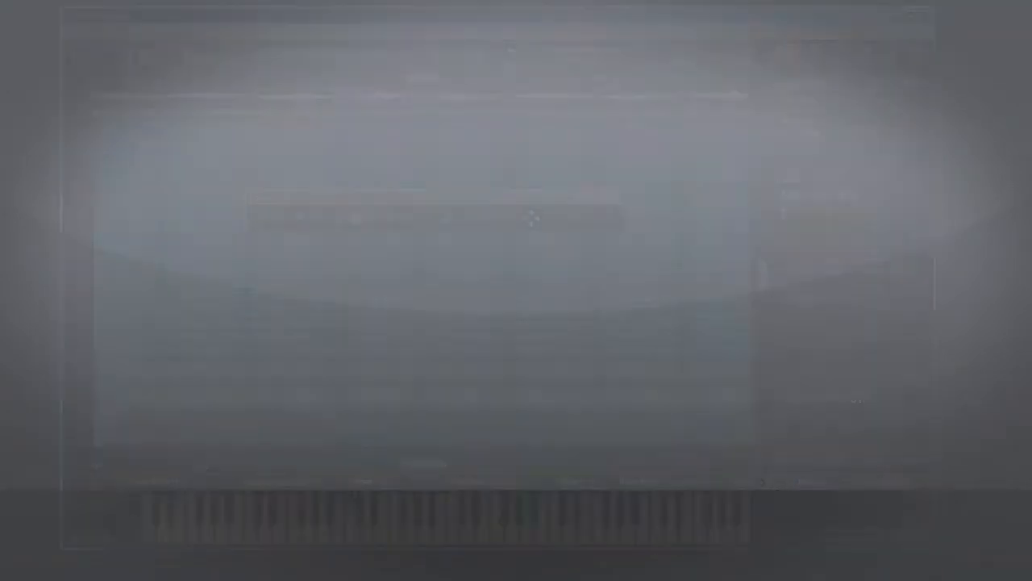
Step: Add a wide time-frequency selection across the tall ones, spanning about 4.0 to 5.8 seconds and 350 to 550 Hz
left_click_drag(333, 341, 440, 363)
left_click_drag(553, 442, 553, 440)
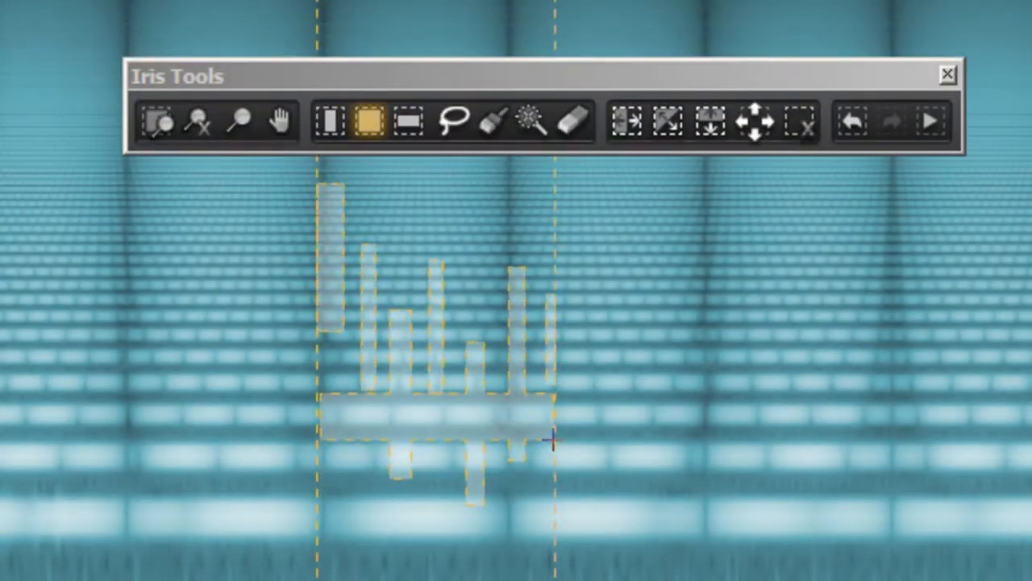
key("space")
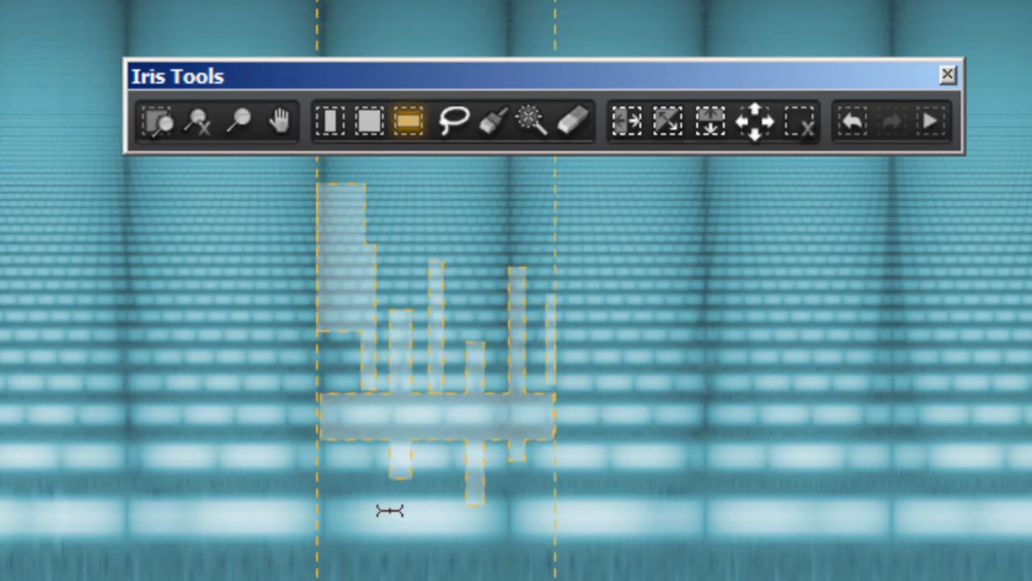
Step: Select the five lowest harmonic bands across the full sample length with the Frequency Selection tool, from about 120 to 750 Hz
left_click_drag(396, 500, 409, 536)
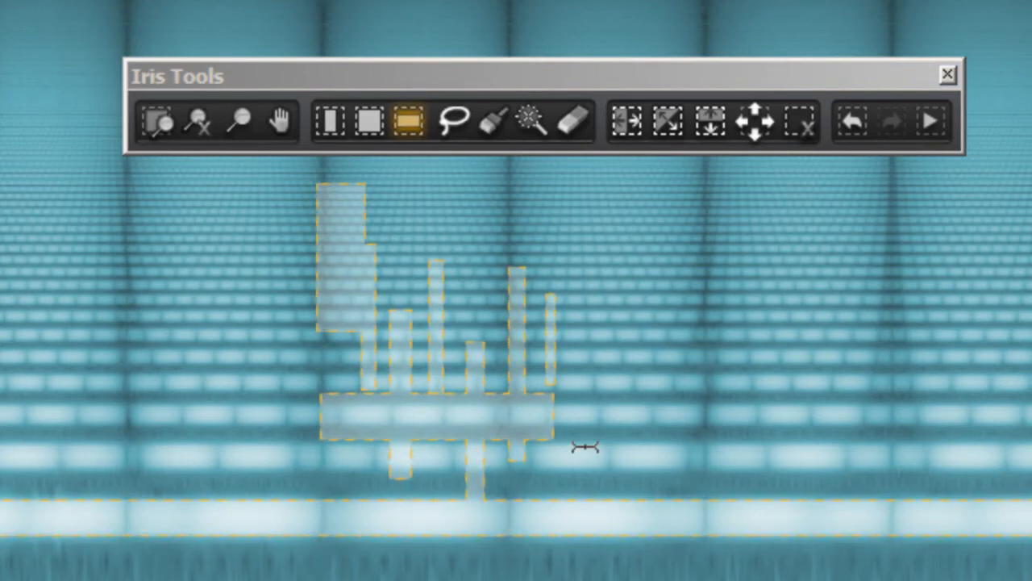
left_click_drag(585, 447, 588, 468)
left_click_drag(586, 405, 588, 426)
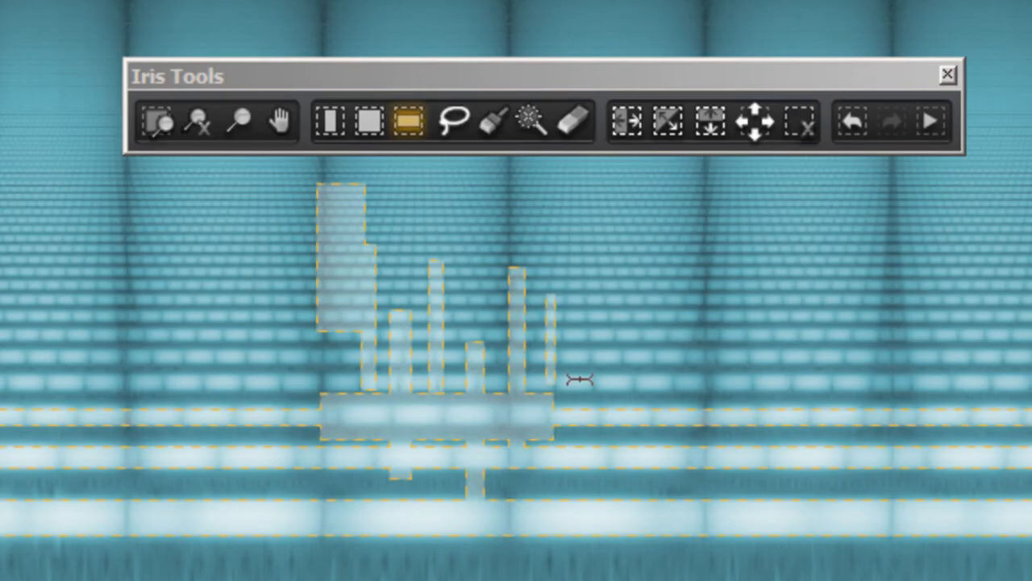
left_click_drag(579, 376, 576, 385)
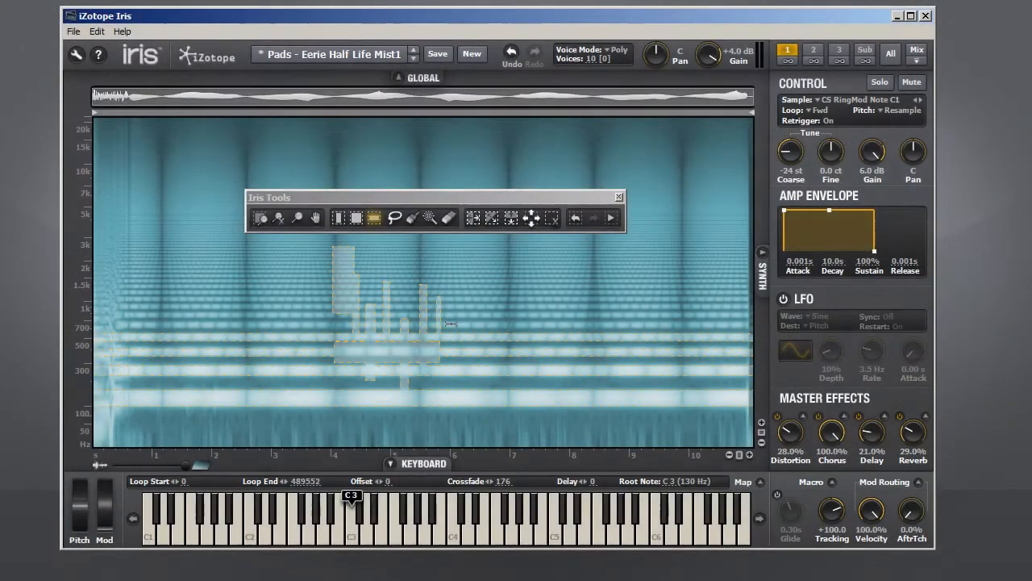
left_click_drag(450, 325, 451, 327)
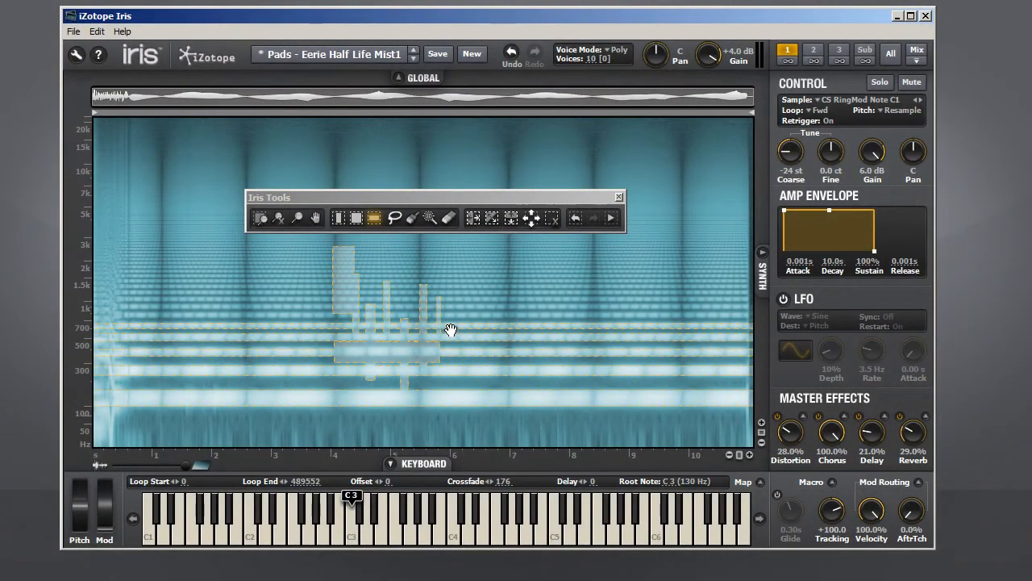
Step: Grab the entire combined selection and shift it slightly upward in frequency on the spectrogram
key("space")
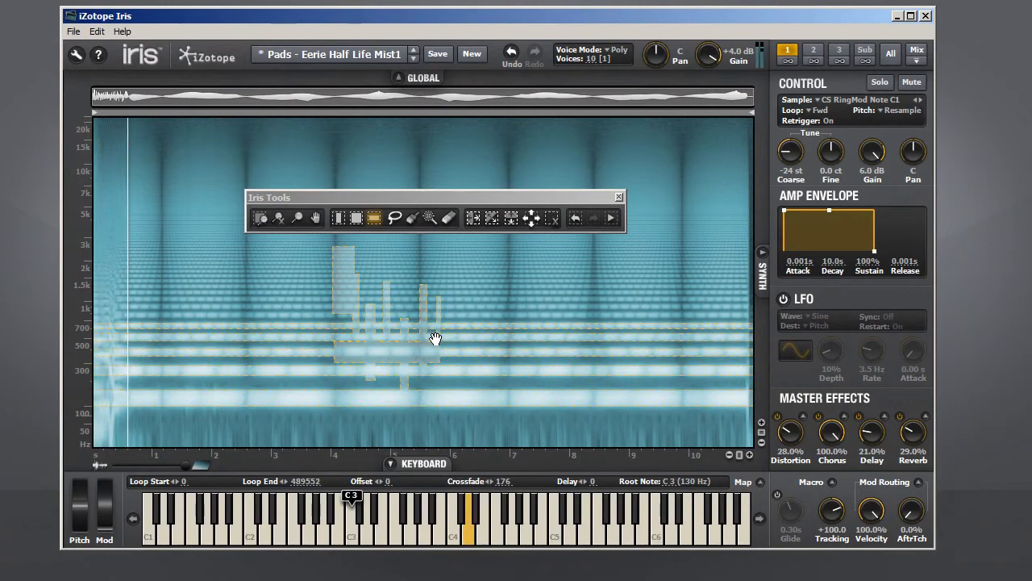
key("space")
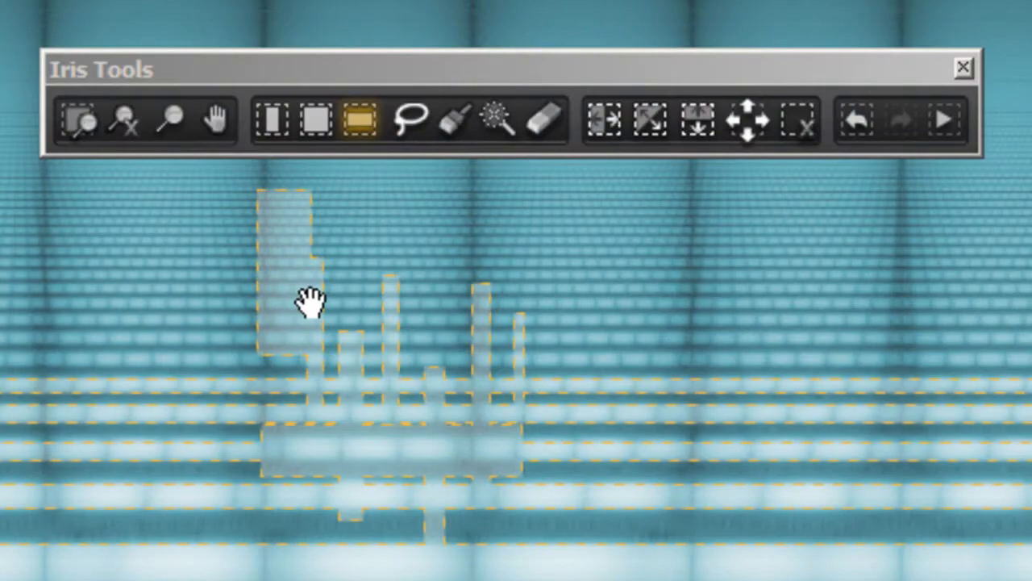
left_click_drag(300, 302, 263, 264)
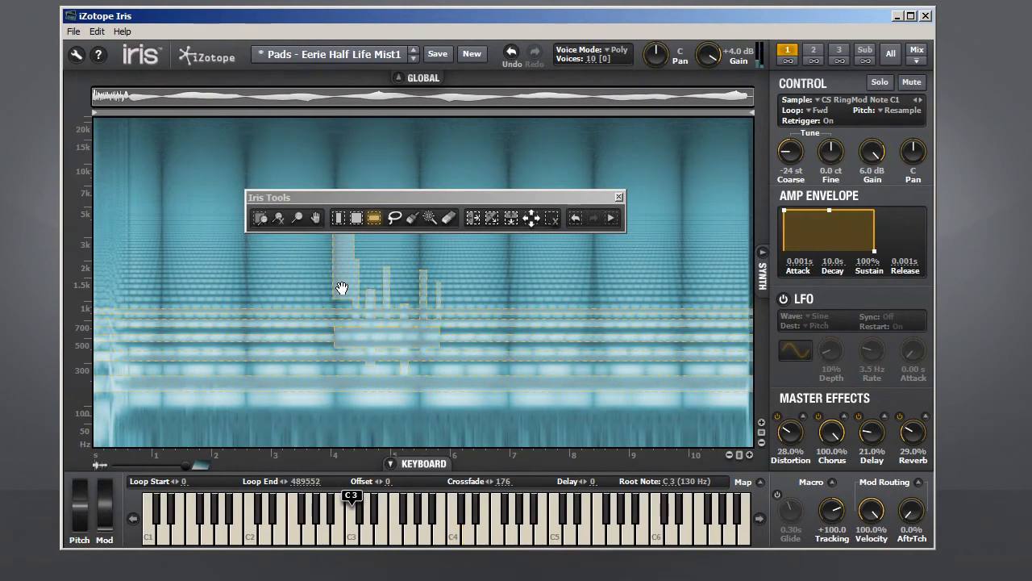
Step: Cut two freeform areas out of the existing selection with the Lasso tool, near 5.0 and 5.7 seconds around the wide block
left_click(390, 216)
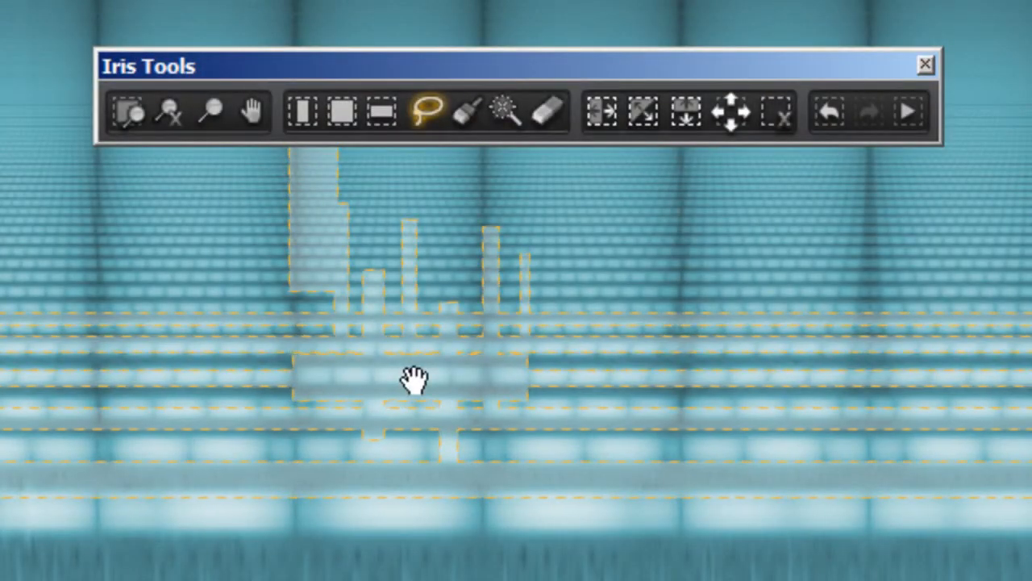
mouse_move(436, 357)
left_mouse_down()
mouse_move(384, 380)
mouse_move(443, 425)
mouse_move(444, 358)
left_mouse_up()
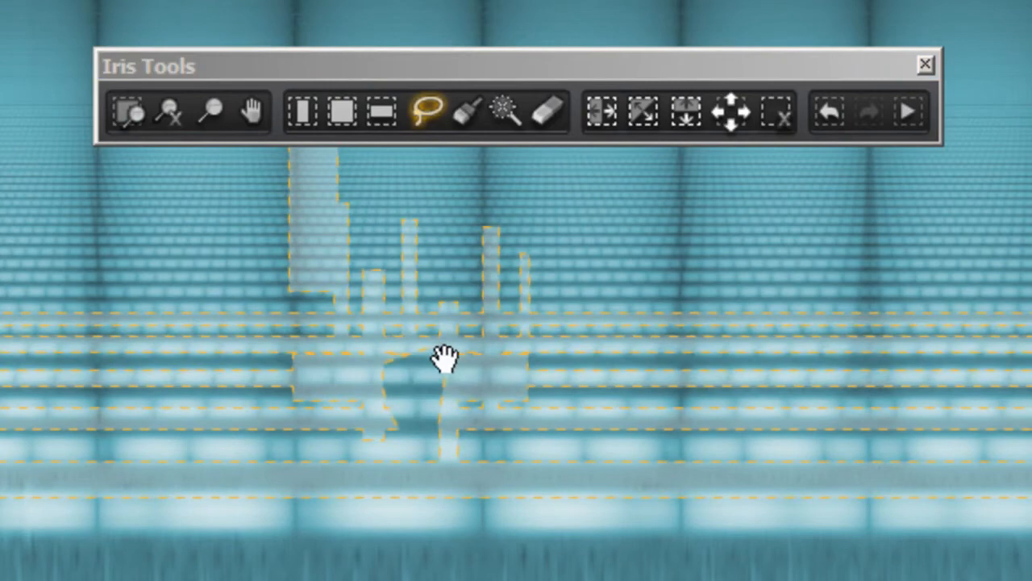
left_click_drag(502, 320, 519, 362)
left_click_drag(505, 317, 498, 317)
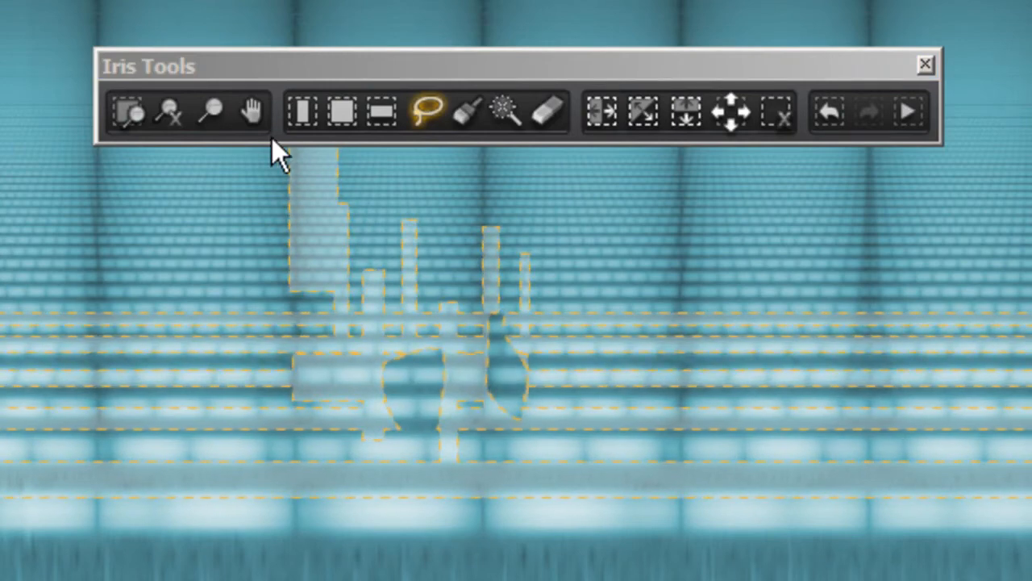
Step: Zoom in around 5 seconds and paint freehand curved selections with the Brush tool, spanning about 4.5 to 6.1 seconds and 1 to 2.2 kHz
left_click(212, 111)
left_click(368, 346)
left_click(470, 475)
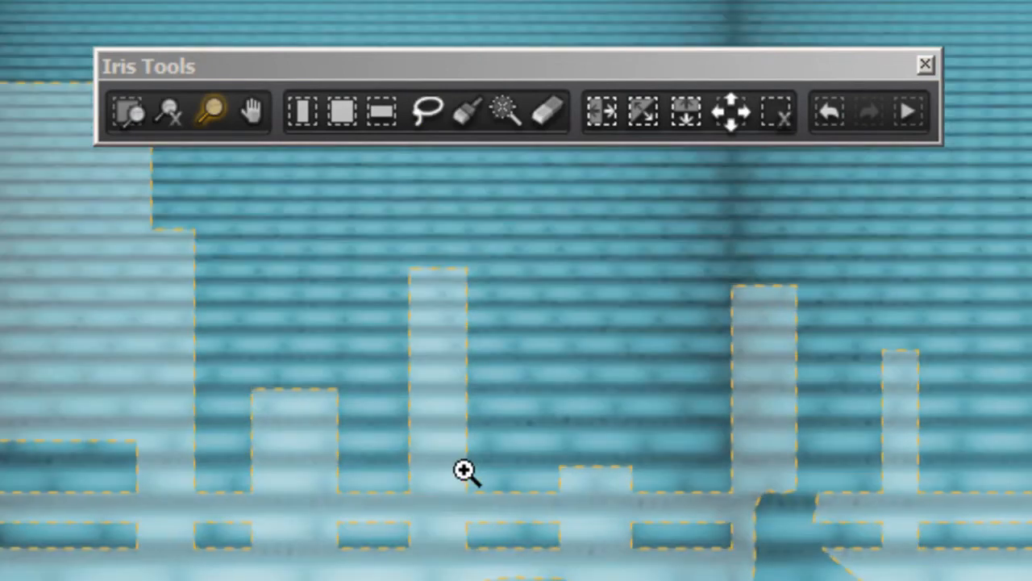
left_click(466, 111)
mouse_move(513, 256)
left_mouse_down()
mouse_move(511, 279)
mouse_move(627, 307)
mouse_move(1015, 241)
mouse_move(968, 379)
mouse_move(839, 452)
left_mouse_up()
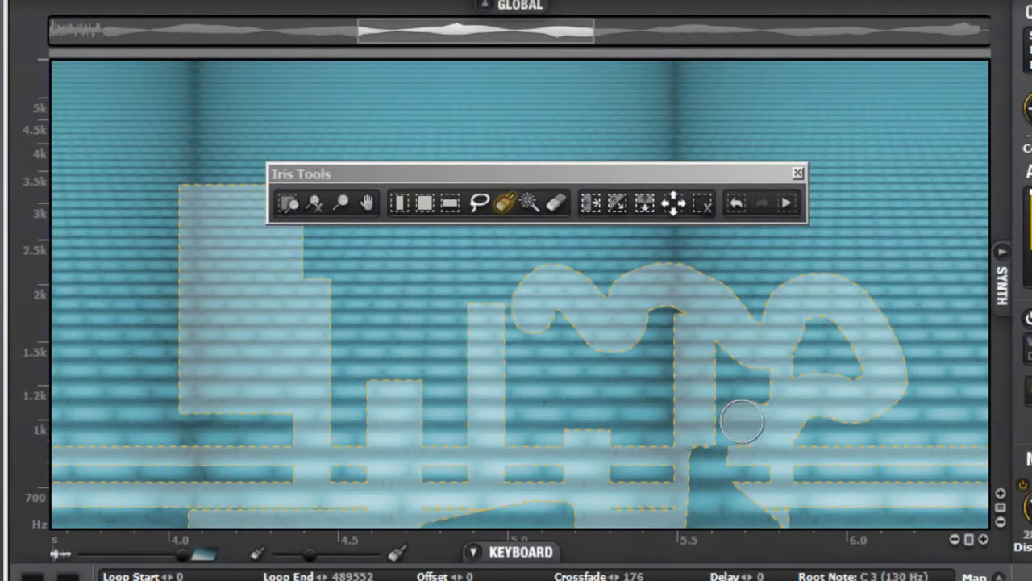
mouse_move(742, 421)
left_mouse_down()
mouse_move(691, 414)
mouse_move(656, 351)
mouse_move(468, 366)
mouse_move(428, 325)
mouse_move(367, 294)
mouse_move(431, 270)
mouse_move(436, 310)
left_mouse_up()
Step: Shrink the brush and paint a thin looping selection from about 4.1 to 6.3 seconds, between roughly 2.3 and 5.5 kHz
left_click_drag(312, 554, 320, 556)
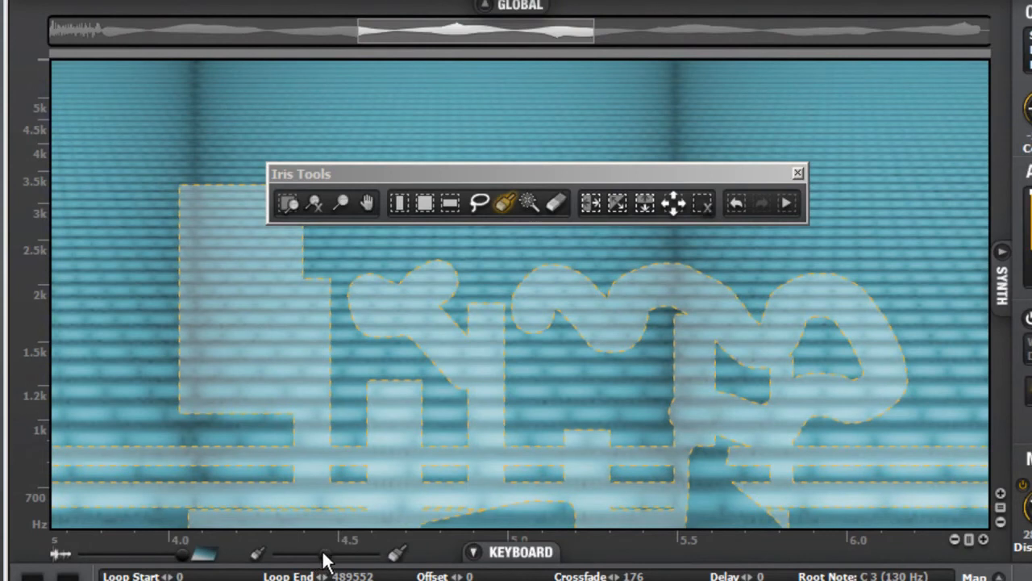
mouse_move(355, 232)
left_mouse_down()
mouse_move(383, 246)
mouse_move(508, 256)
mouse_move(950, 263)
mouse_move(879, 93)
mouse_move(552, 113)
mouse_move(283, 105)
mouse_move(228, 175)
mouse_move(316, 266)
mouse_move(369, 239)
left_mouse_up()
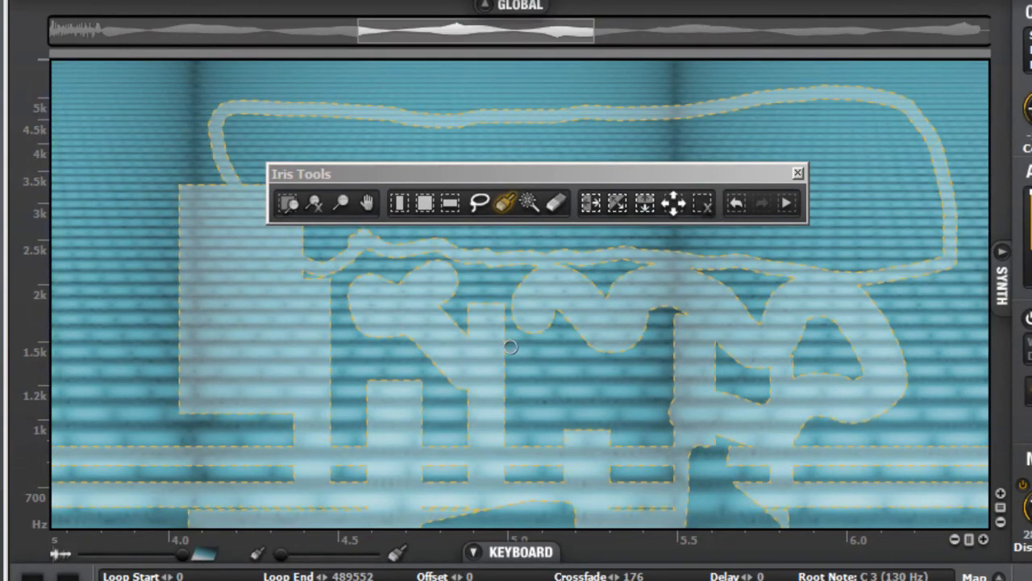
Step: Subtract a thin line from the tall selection near 4.9 seconds, enlarge the brush, and carve wide areas out between about 4.1 and 5 seconds
left_click_drag(517, 372, 449, 367)
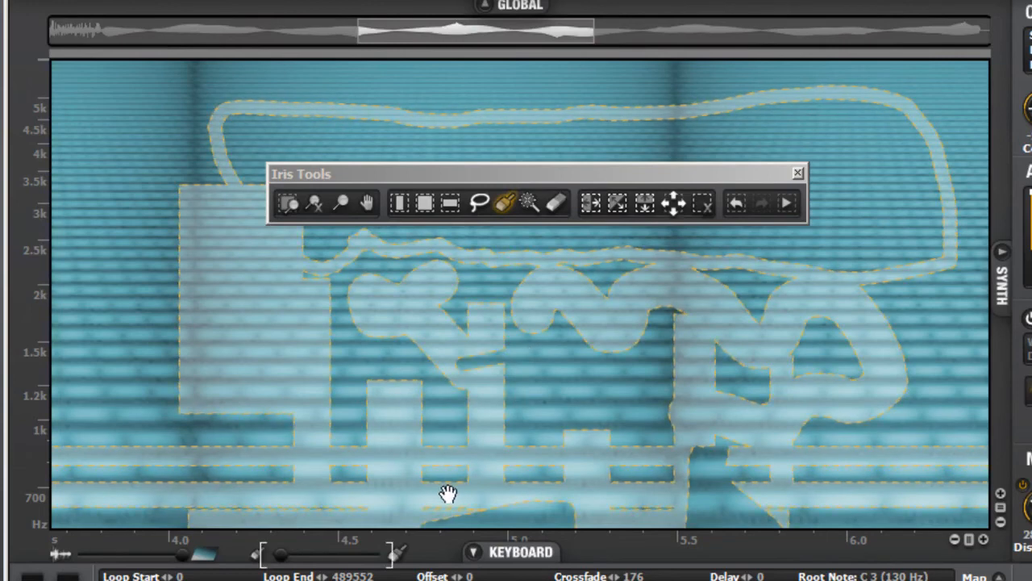
left_click_drag(282, 554, 355, 554)
mouse_move(457, 341)
left_mouse_down()
mouse_move(272, 322)
mouse_move(243, 303)
left_mouse_up()
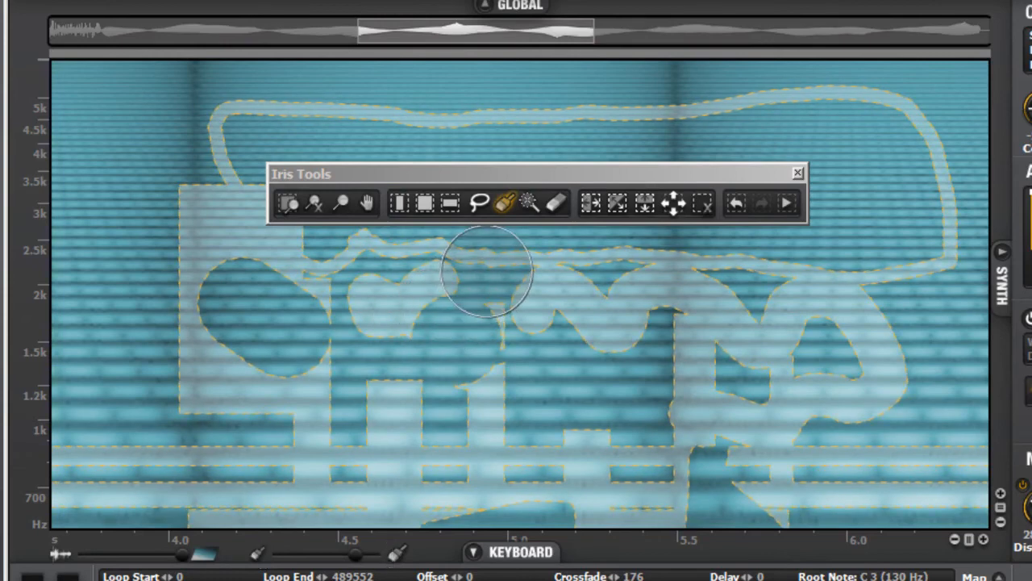
Step: Add harmonically similar regions with the Magic Wand by sampling the spectrogram near 5.1, 6.0 and 5.7 seconds
left_click(526, 203)
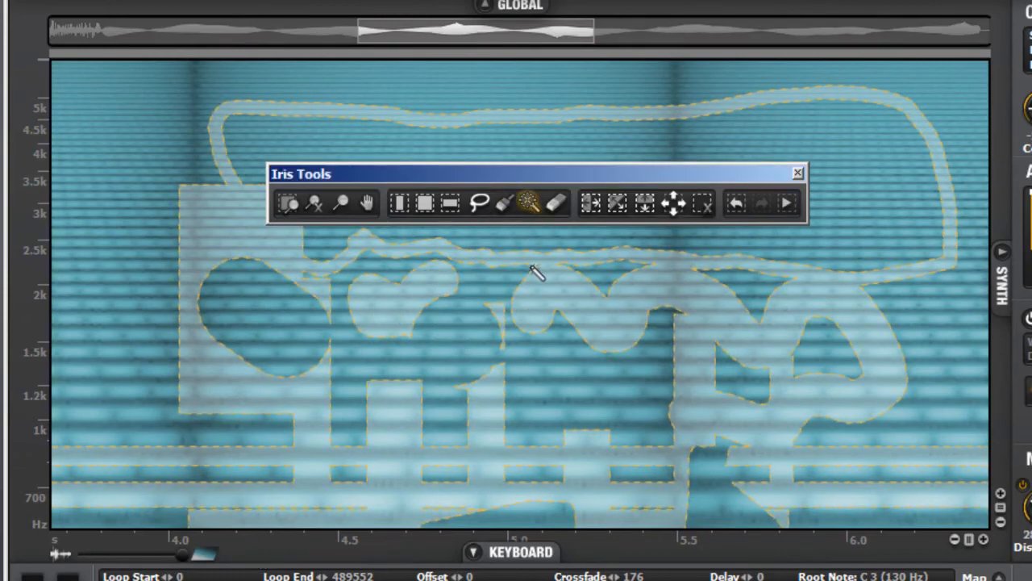
left_click(544, 335)
left_click(858, 221)
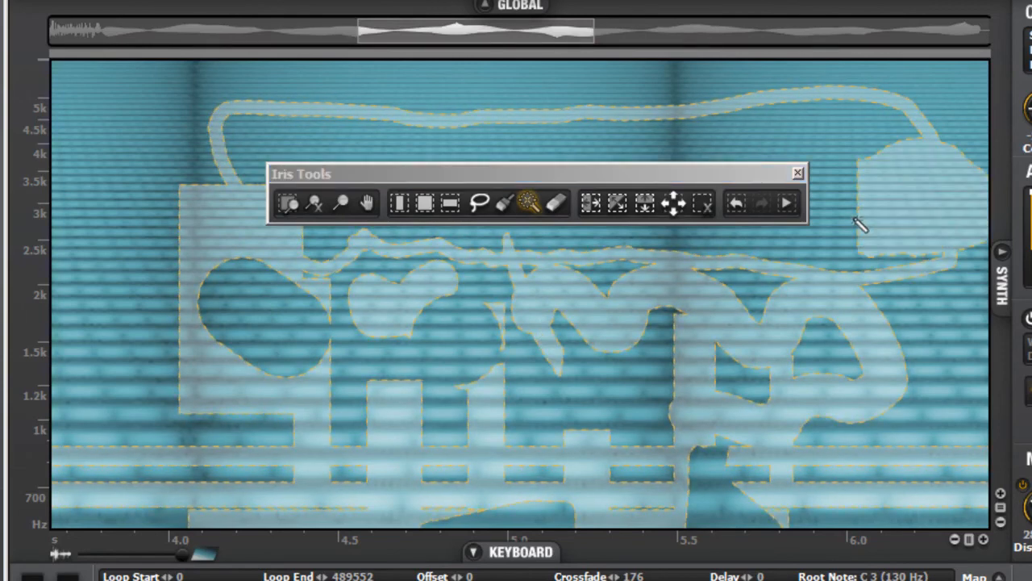
left_click(748, 367)
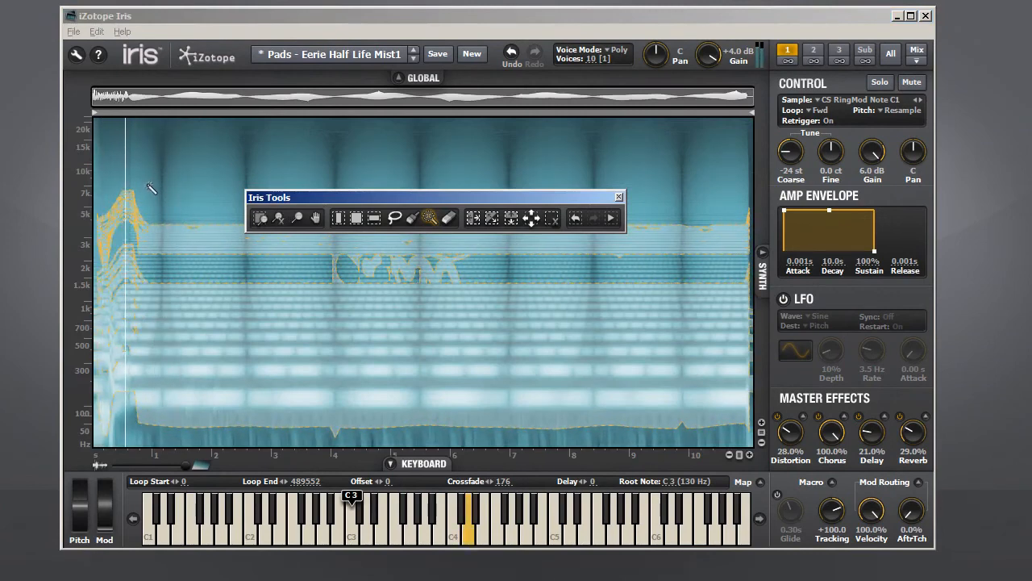
Step: Set the sample's playback offset to 161100
left_click_drag(385, 478, 371, 95)
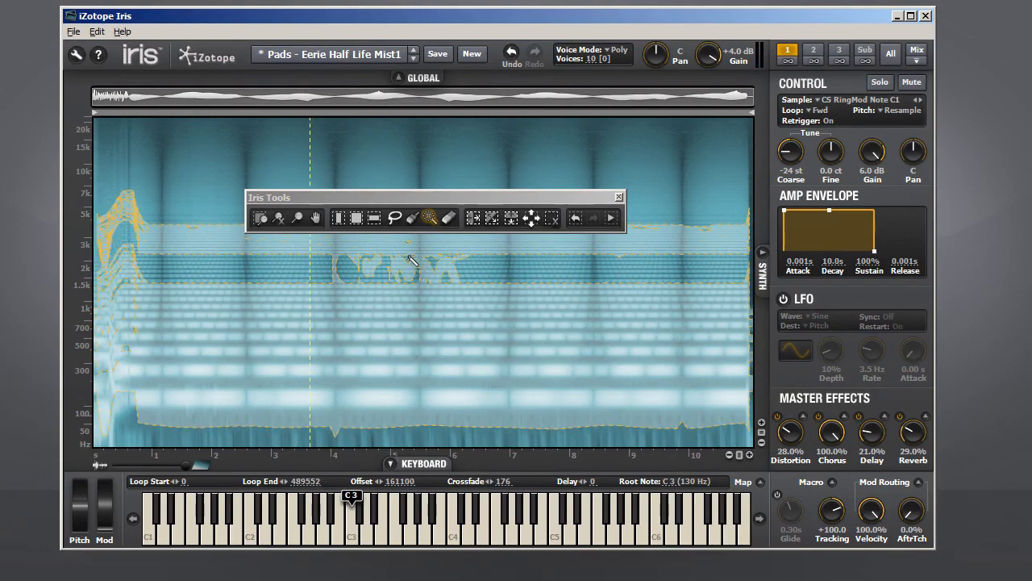
Step: Erase freehand parts of the selection between about 3 and 9 seconds below 2.5 kHz with the Eraser tool, using a larger eraser for the second pass
left_click(448, 216)
mouse_move(423, 257)
left_mouse_down()
mouse_move(395, 285)
mouse_move(322, 311)
mouse_move(520, 345)
mouse_move(609, 391)
mouse_move(427, 305)
mouse_move(299, 290)
mouse_move(395, 274)
left_mouse_up()
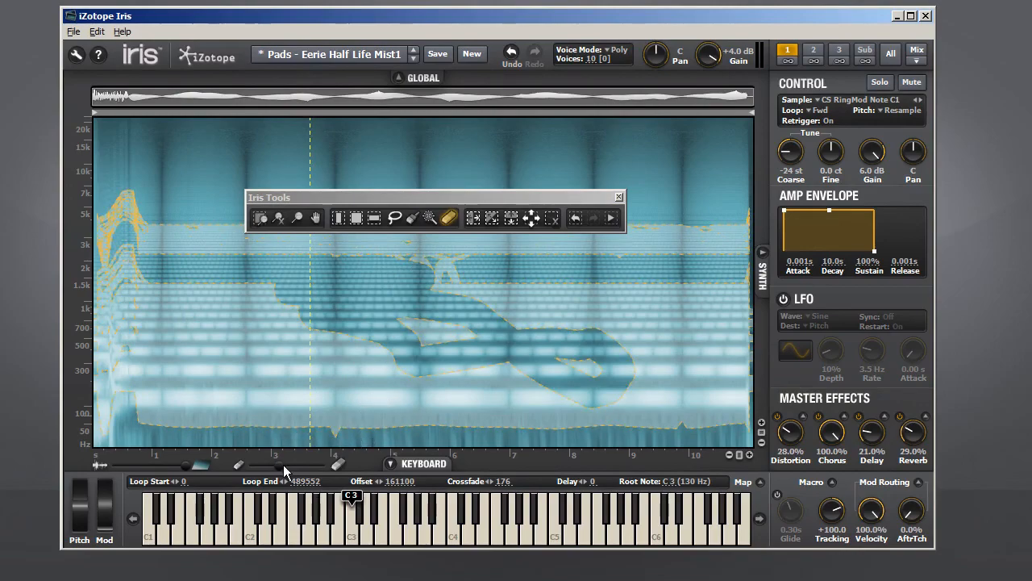
mouse_move(310, 388)
left_mouse_down()
mouse_move(460, 338)
mouse_move(479, 281)
left_mouse_up()
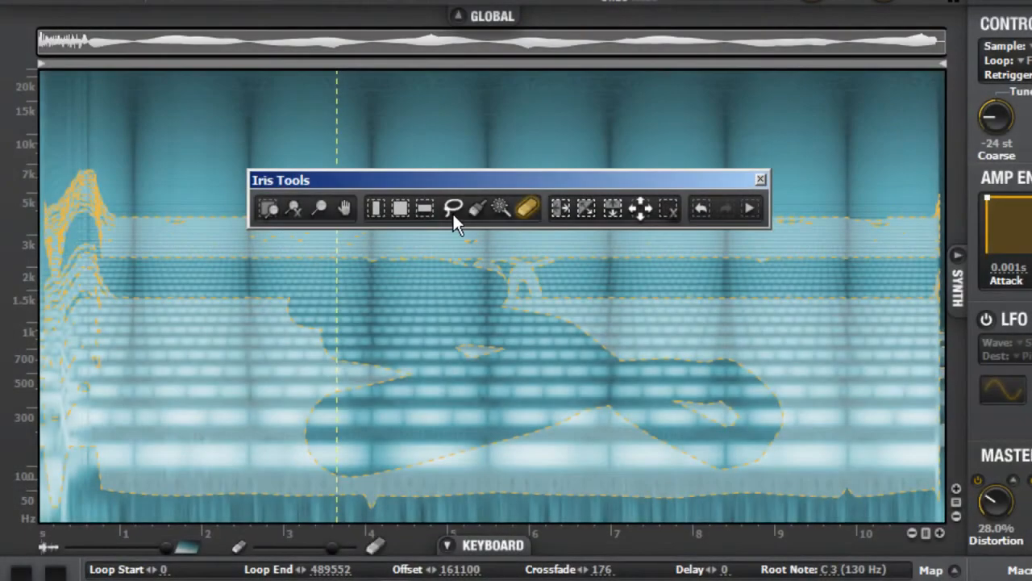
Step: Try the selection inversion commands on the spectrogram selection, and clear the entire selection
left_click(561, 208)
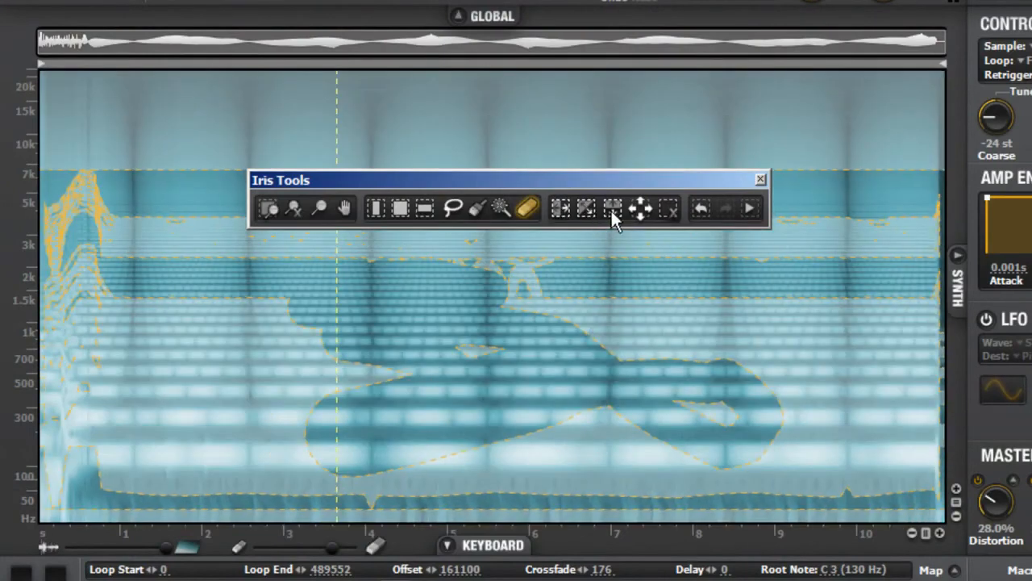
left_click(611, 208)
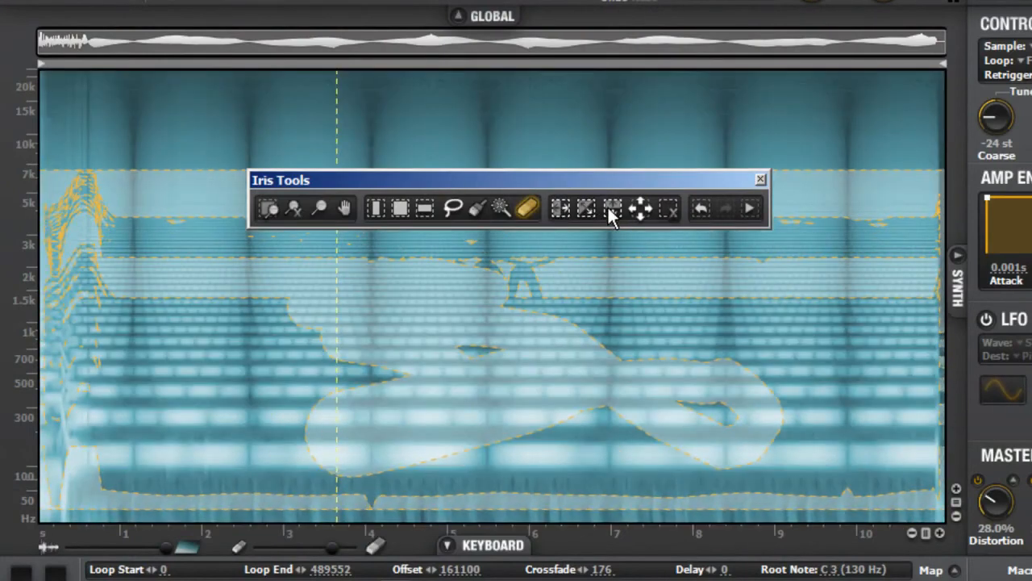
left_click(661, 208)
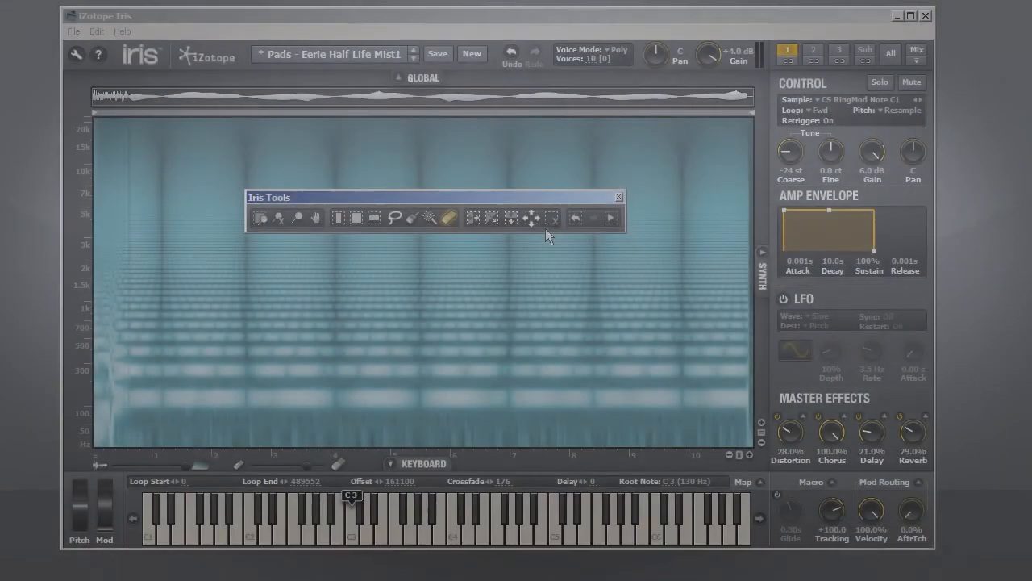